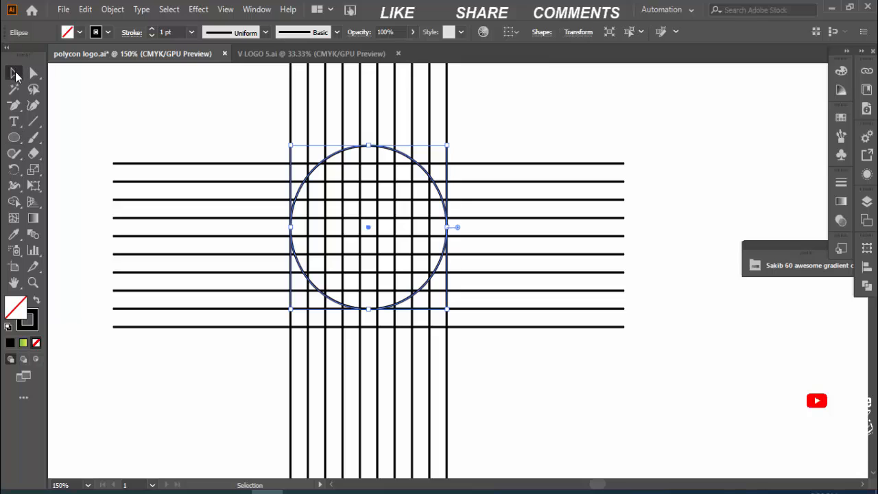
- Try to left-align and vertically centre all the grid lines together with the circle
drag(191, 123, 562, 349)
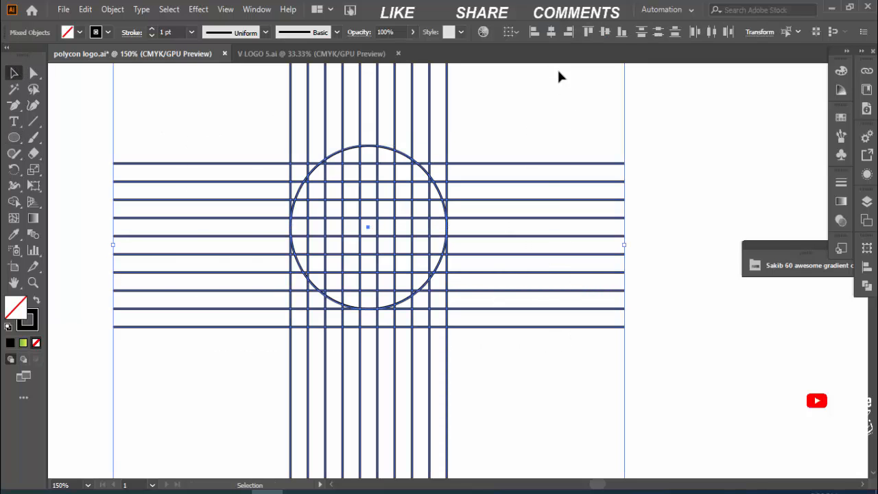
click(535, 32)
click(604, 32)
click(561, 103)
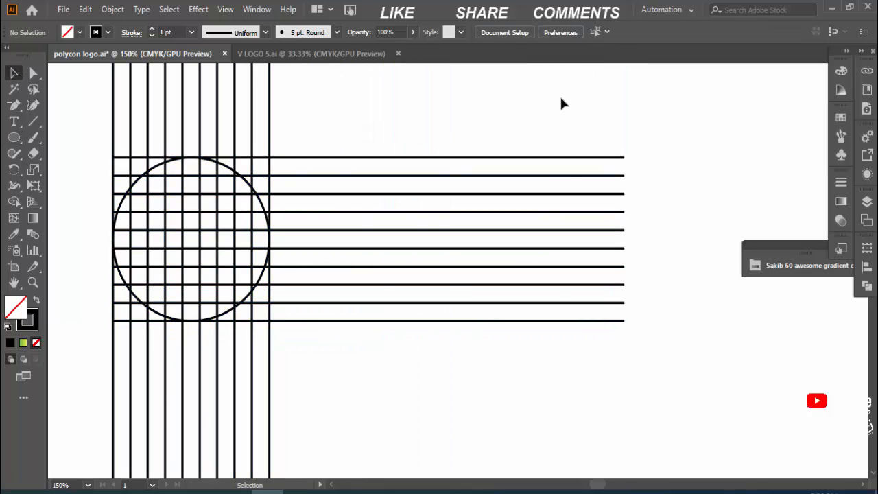
key(ctrl+z)
key(ctrl+z)
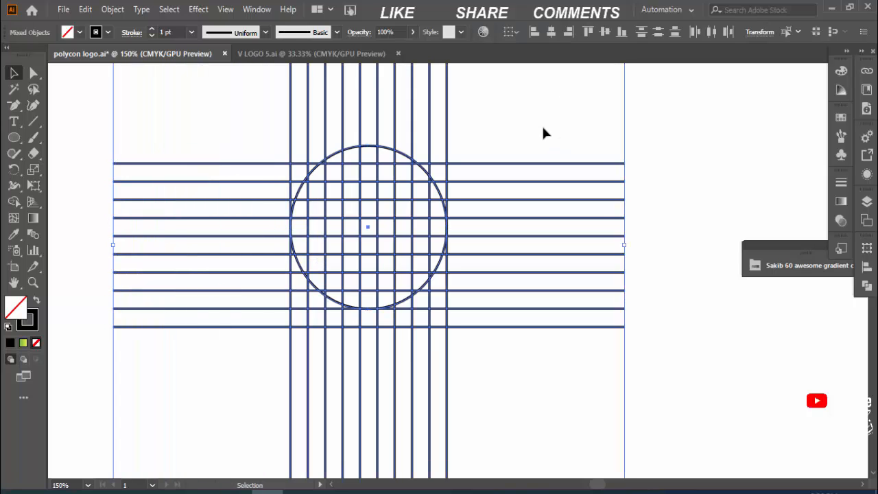
- Align all the horizontal lines, vertical lines and the circle to a common vertical centre
click(542, 133)
drag(588, 112, 170, 370)
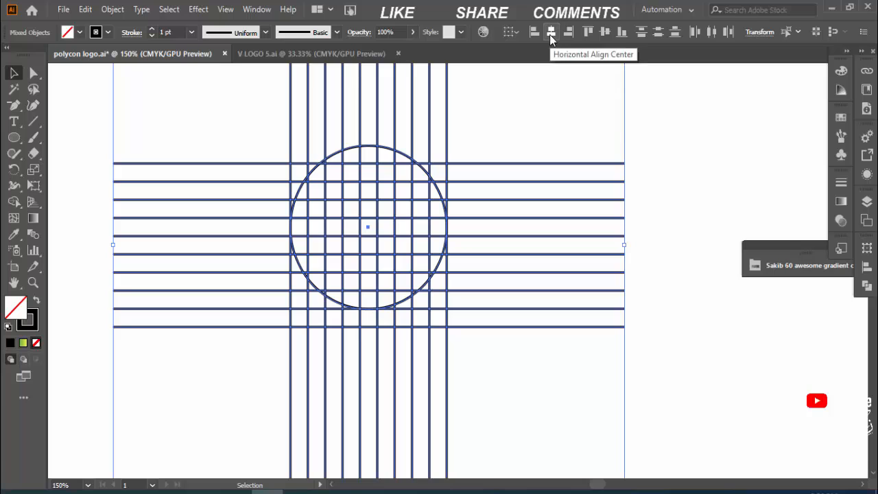
click(604, 33)
click(583, 104)
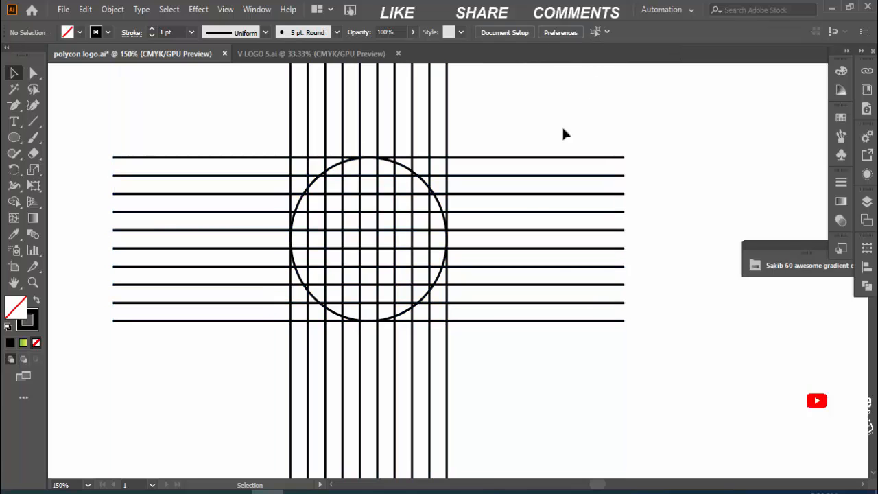
- Copy the circle in place and shrink the copy about its centre to just beyond the second grid lines from the edge
click(406, 169)
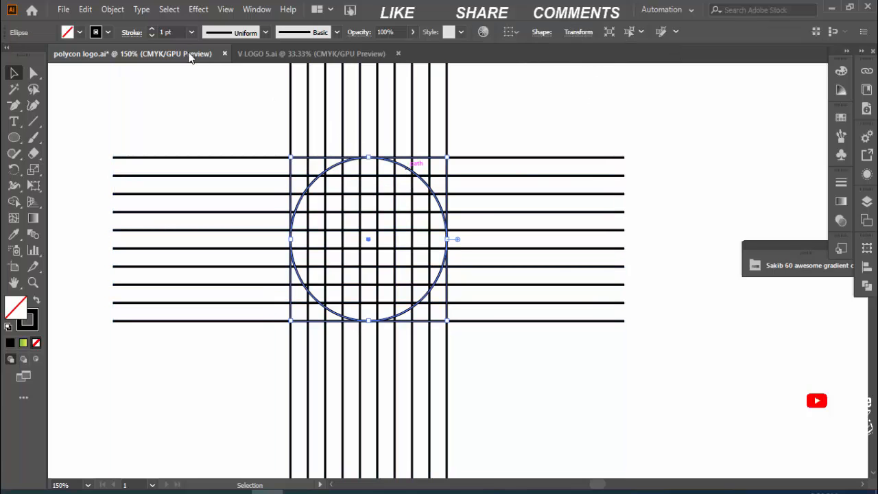
click(85, 10)
click(107, 75)
click(88, 10)
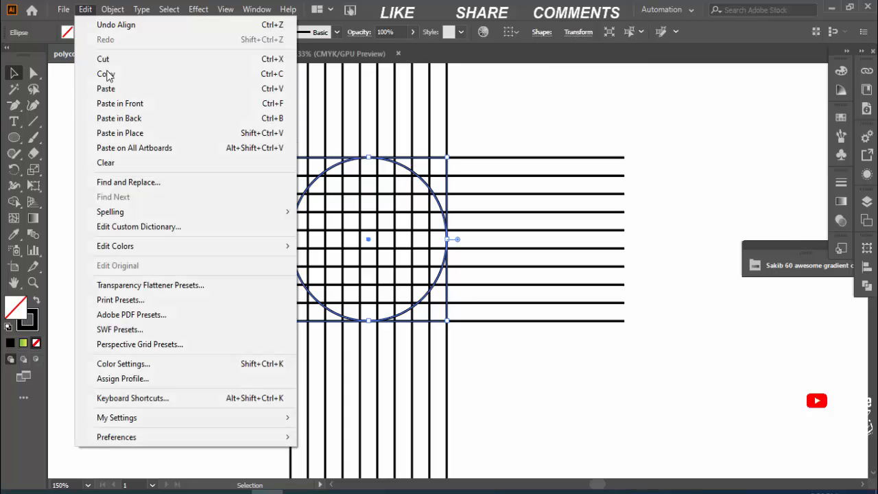
click(129, 133)
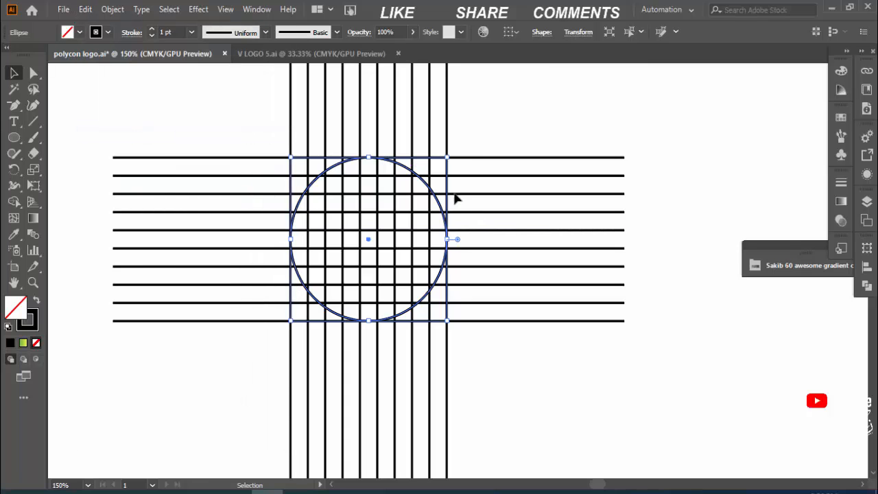
drag(446, 157, 435, 169)
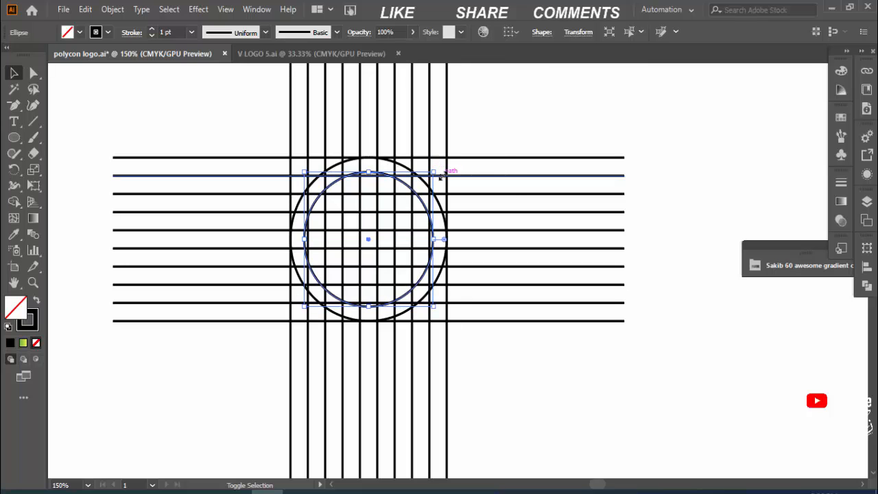
- Duplicate the inner circle in place and scale it down concentrically to touch the third grid lines from the edge
click(85, 9)
click(107, 74)
click(85, 9)
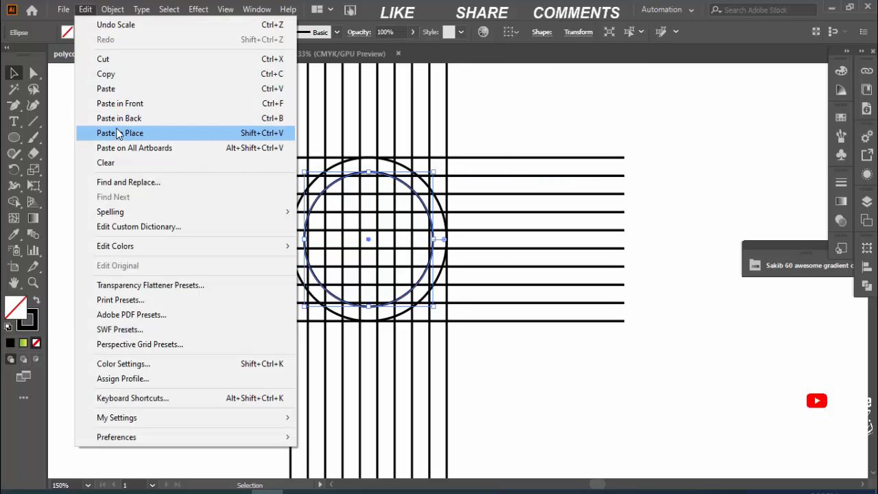
click(118, 133)
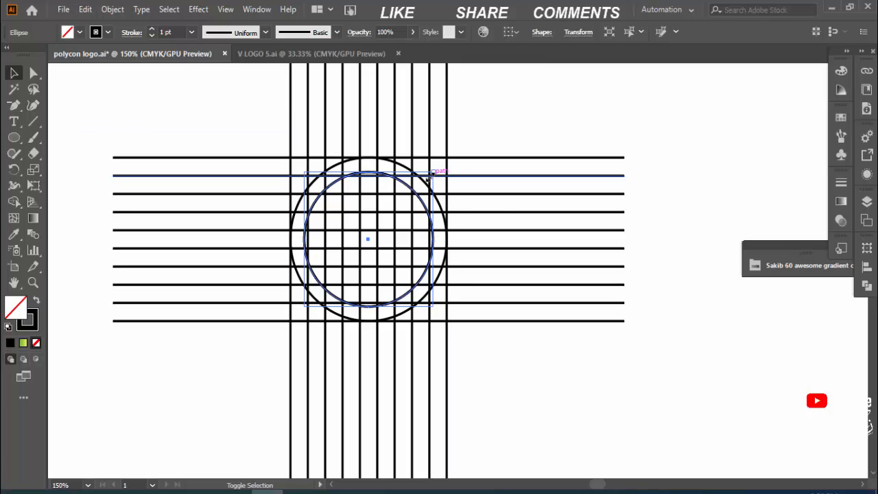
mouse_move(427, 177)
mouse_down()
mouse_move(408, 194)
mouse_move(415, 183)
mouse_up()
- Add a fourth concentric circle by copying the smallest one in place and shrinking it to about the fourth grid lines
click(85, 9)
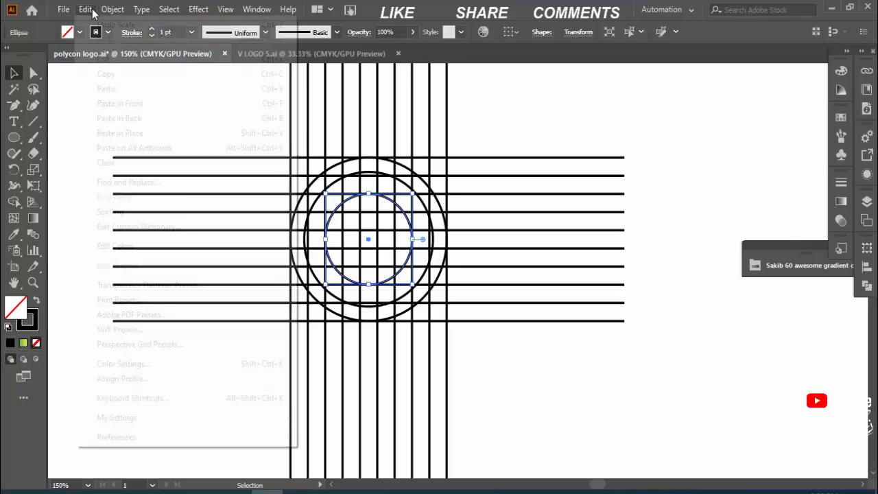
click(102, 77)
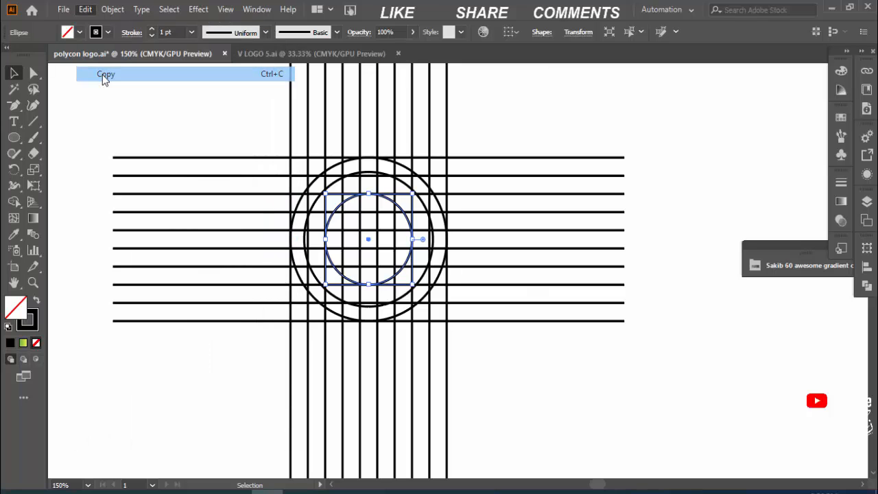
click(85, 10)
click(129, 133)
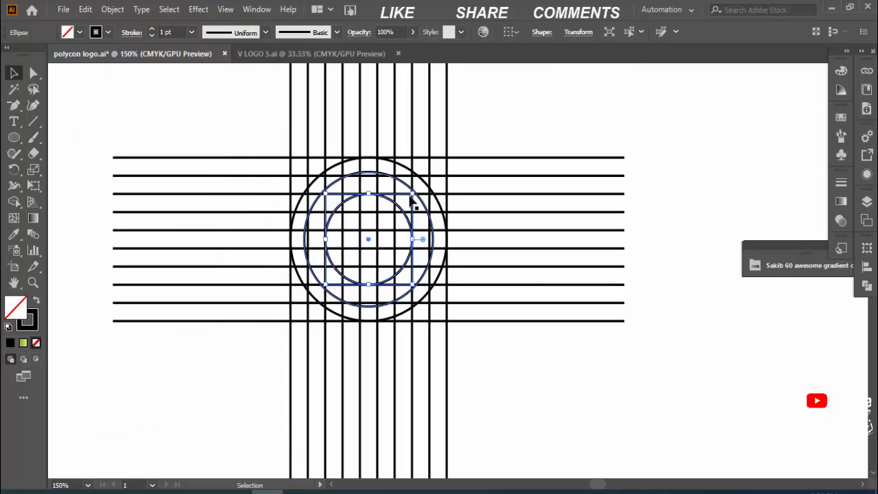
drag(411, 194, 396, 210)
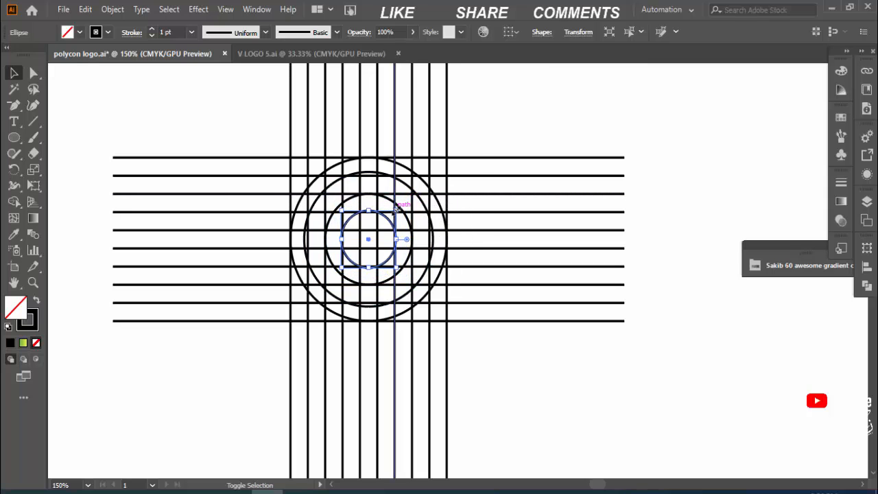
- Set the stroke weight of all grid lines and circles to 0.1 pt
click(481, 131)
drag(247, 137, 532, 329)
click(165, 33)
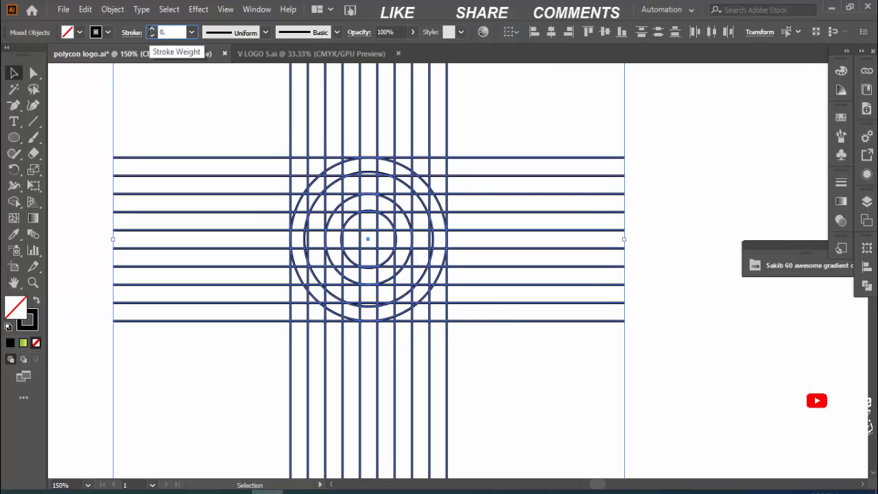
key(Return)
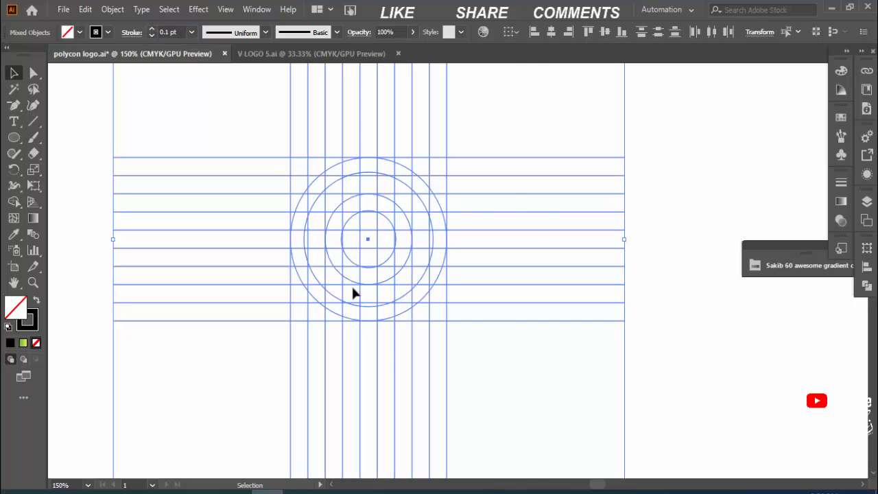
- Start the Shape Builder on the selected lines and circles with a black fill
key(ctrl+plus)
key(ctrl+plus)
drag(409, 319, 335, 310)
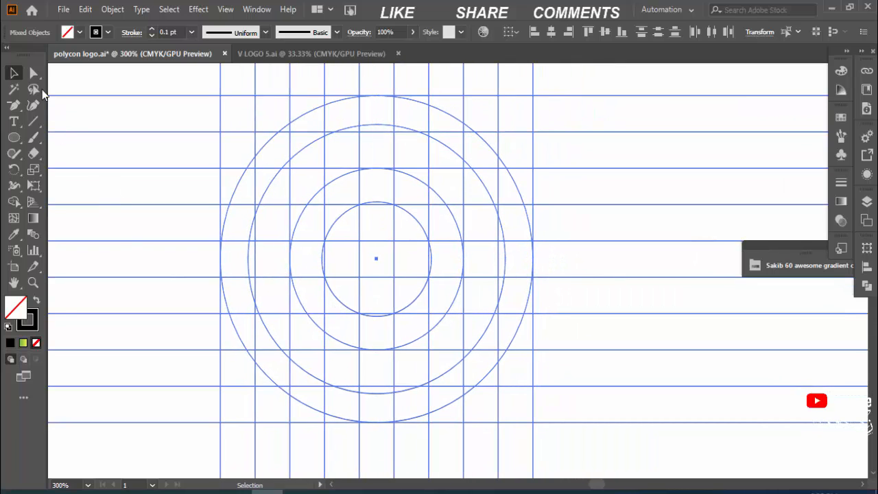
click(14, 203)
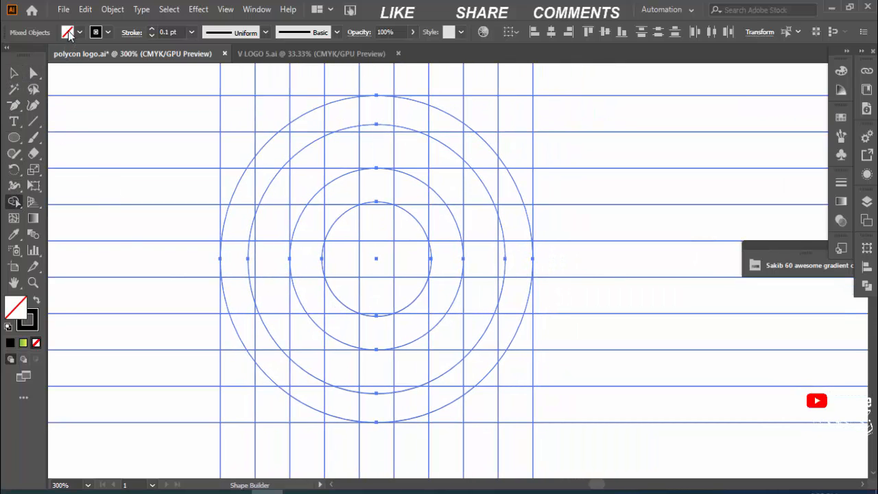
click(69, 33)
click(36, 54)
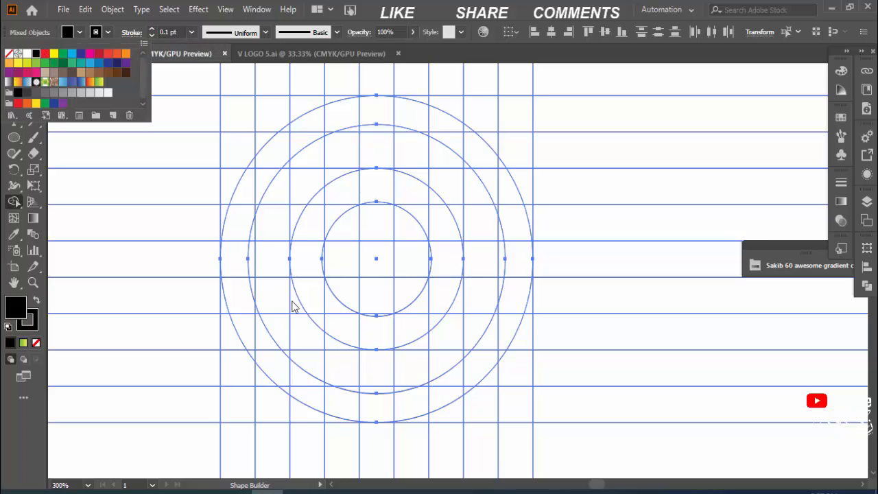
- Merge grid cells into a curved left leg along the outer ring and full-height bars in the third and sixth columns
click(240, 414)
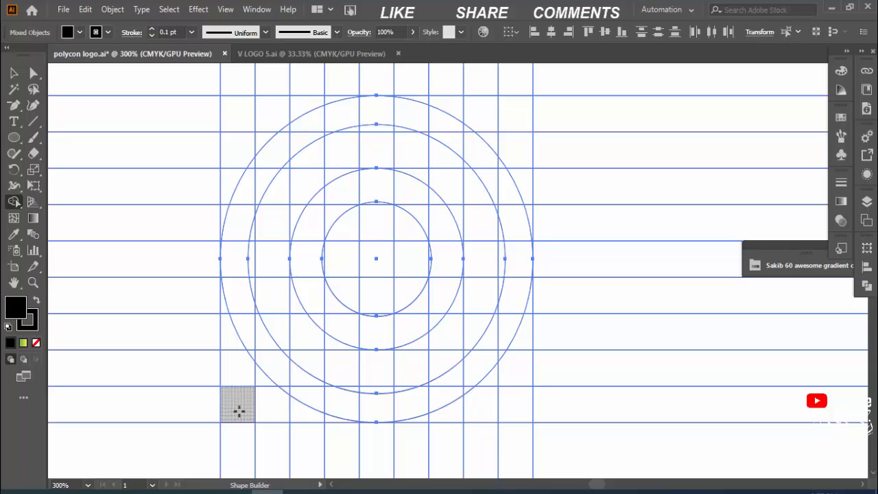
mouse_move(240, 410)
mouse_down()
mouse_move(243, 206)
mouse_move(264, 159)
mouse_move(278, 152)
mouse_up()
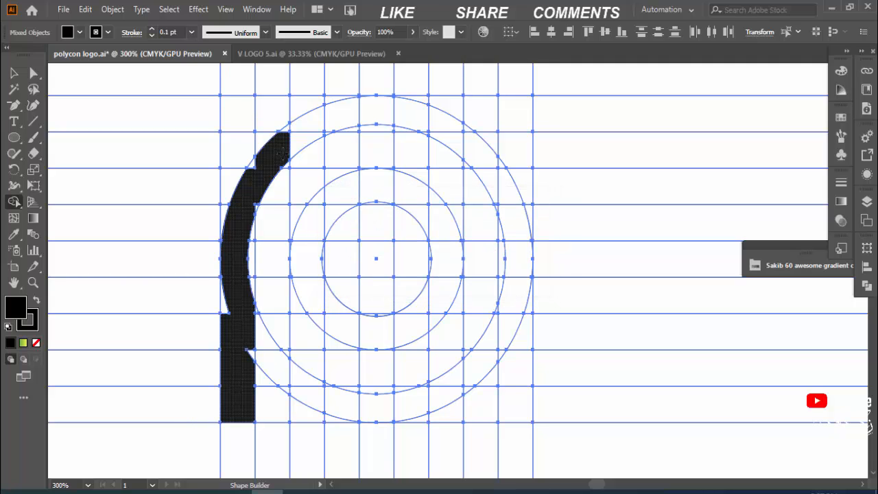
click(309, 124)
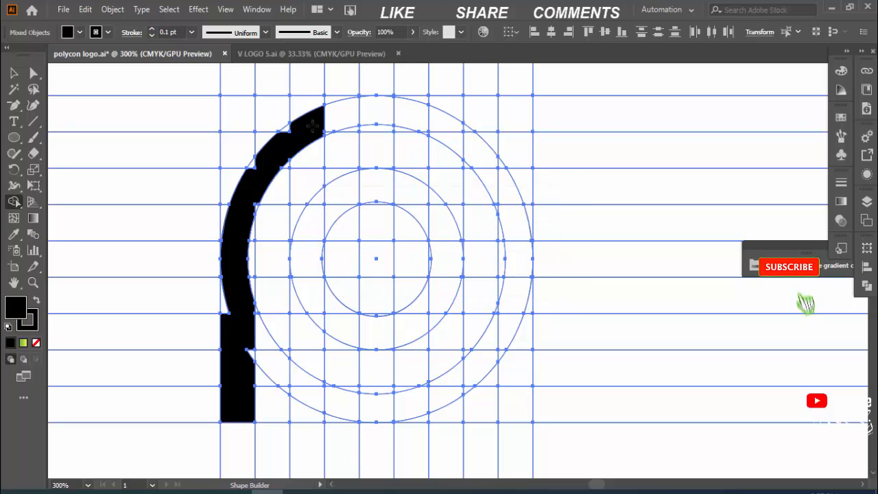
drag(309, 180, 308, 412)
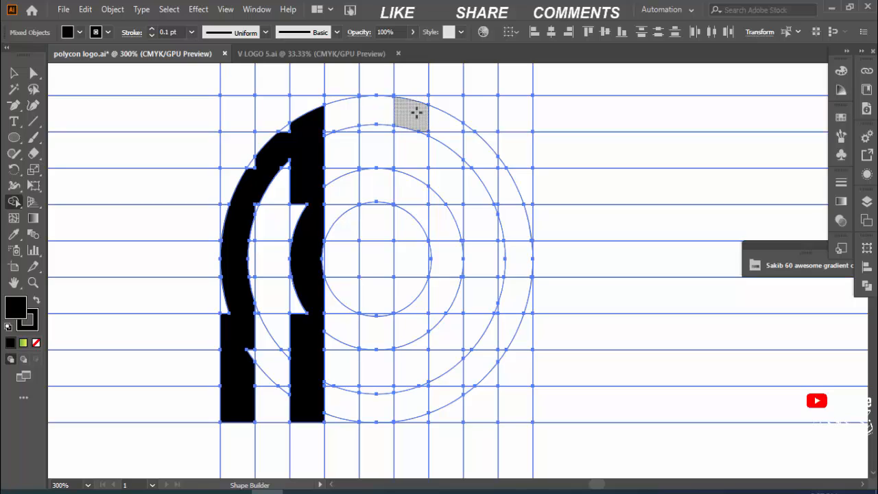
drag(416, 112, 414, 415)
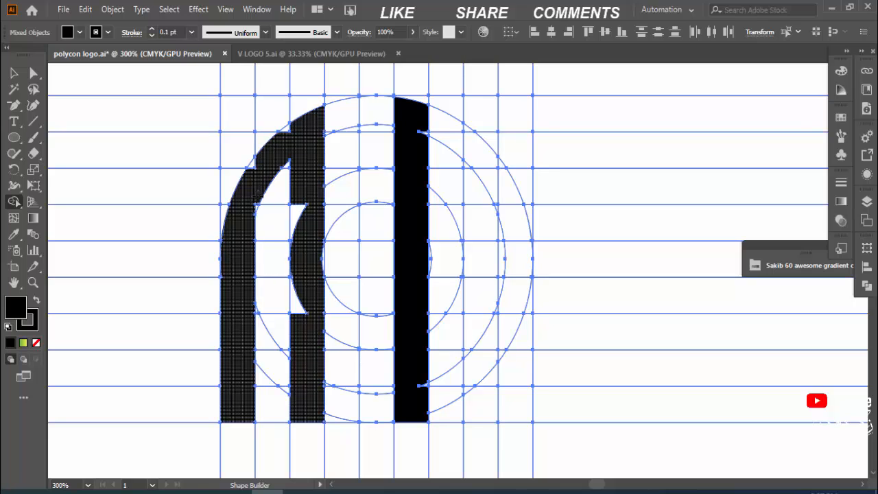
- Merge the leftover slivers beside the third-column bar and trim irregularities on the left leg's inner edge for straight sides
key(ctrl+equal)
key(ctrl+equal)
key(ctrl+equal)
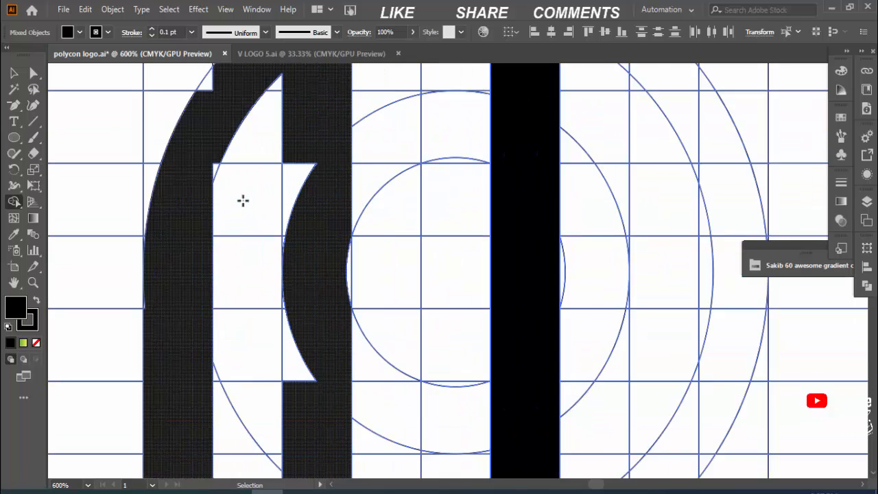
drag(231, 164, 260, 171)
drag(258, 384, 240, 397)
drag(233, 220, 229, 222)
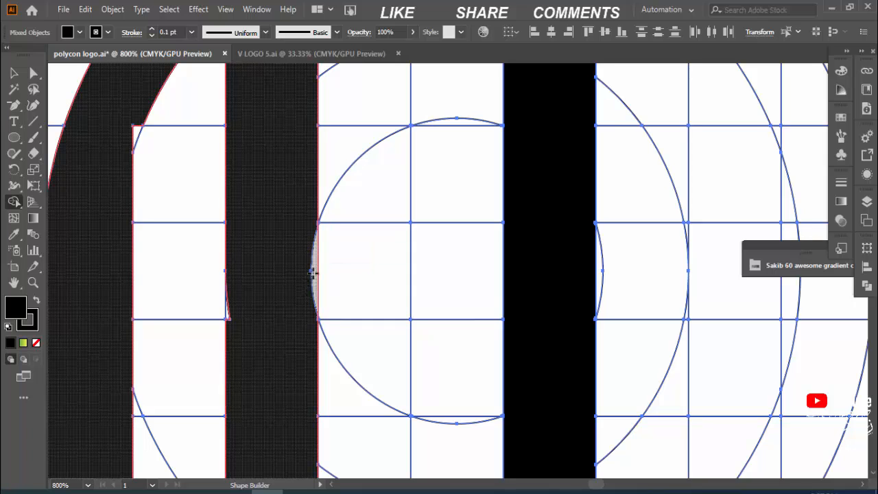
drag(228, 316, 239, 325)
- Merge the notches along the outer edge of the left leg's arc into the black shape
key(space)
drag(270, 300, 369, 370)
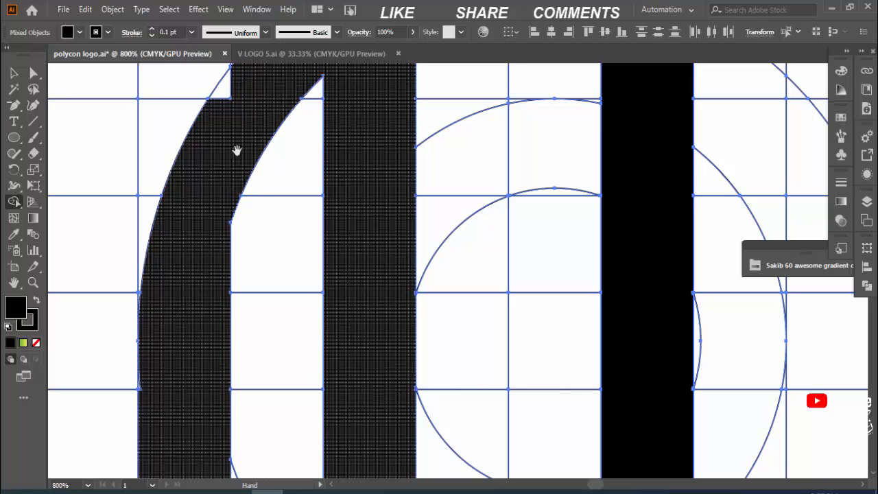
scroll(237, 154, up, 3)
key(space)
drag(282, 184, 243, 250)
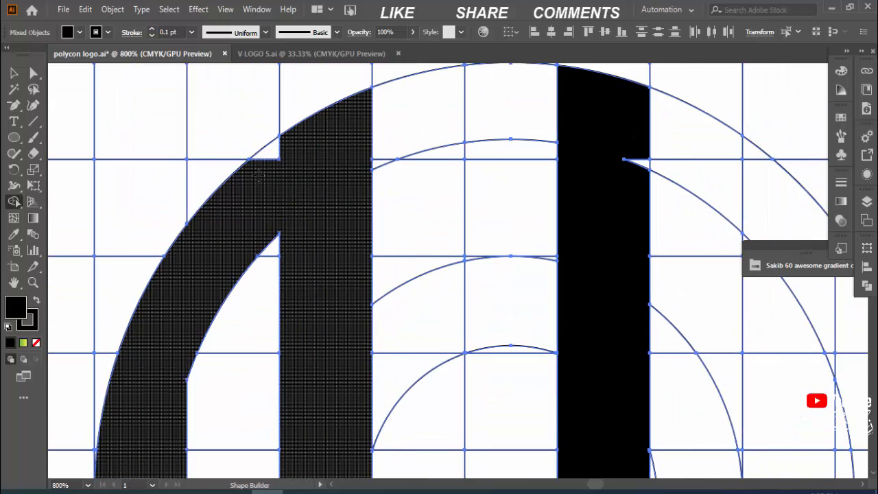
drag(216, 191, 276, 149)
- Merge the thin sliver on the left leg's outer edge where the arc meets the straight part
key(space)
drag(256, 193, 306, 60)
drag(251, 411, 245, 237)
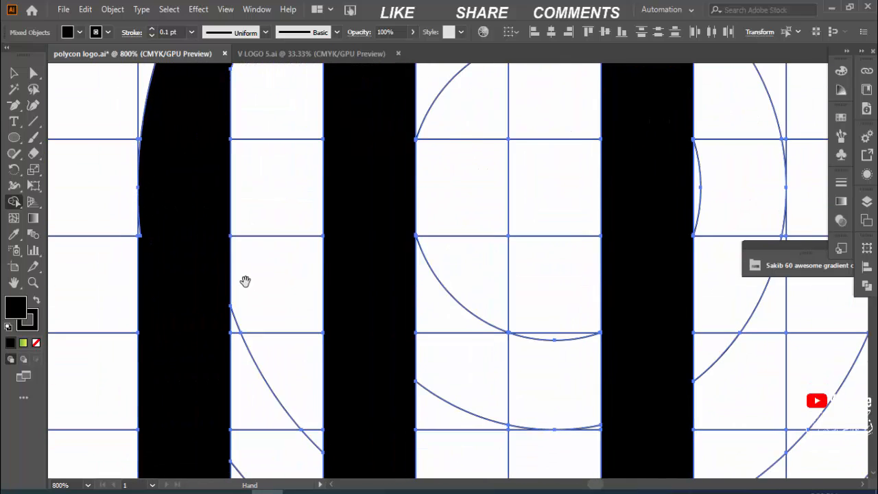
drag(294, 389, 270, 493)
drag(272, 428, 263, 363)
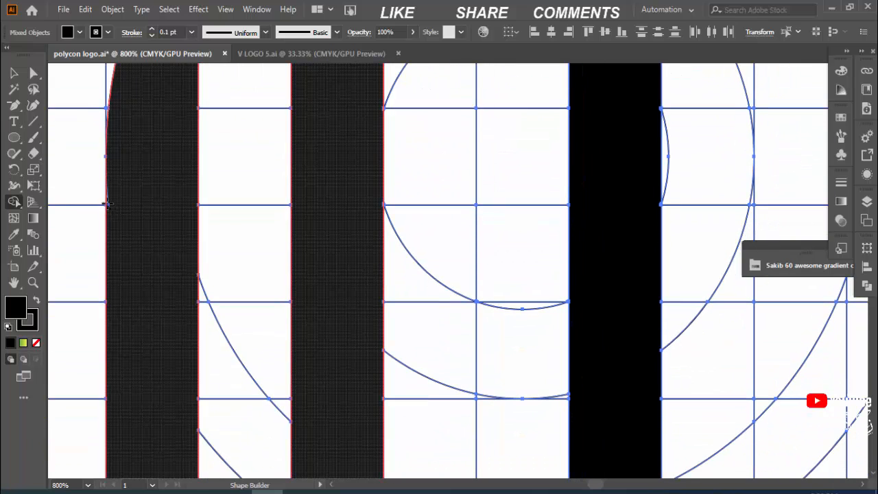
key(space)
drag(167, 169, 172, 281)
key(space)
drag(143, 181, 144, 89)
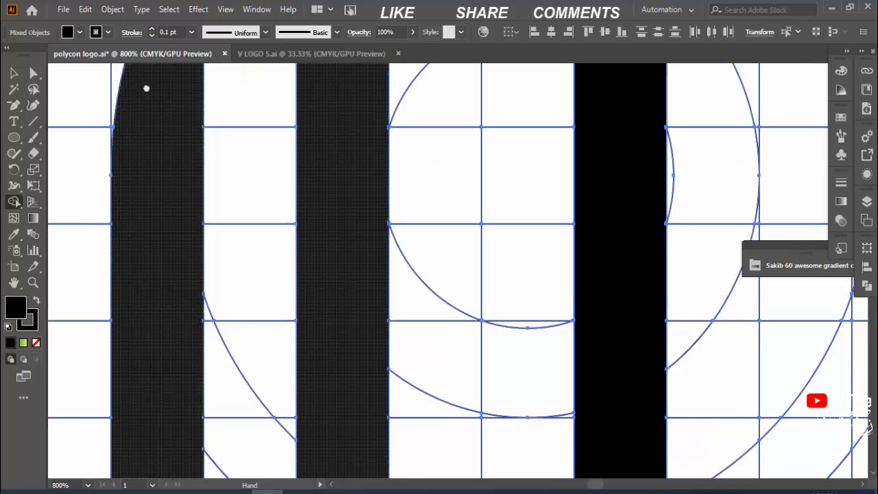
- Merge the small notch near the bottom of the sixth-column bar's right edge into the bar
drag(235, 293, 198, 135)
drag(637, 364, 620, 340)
key(ctrl+z)
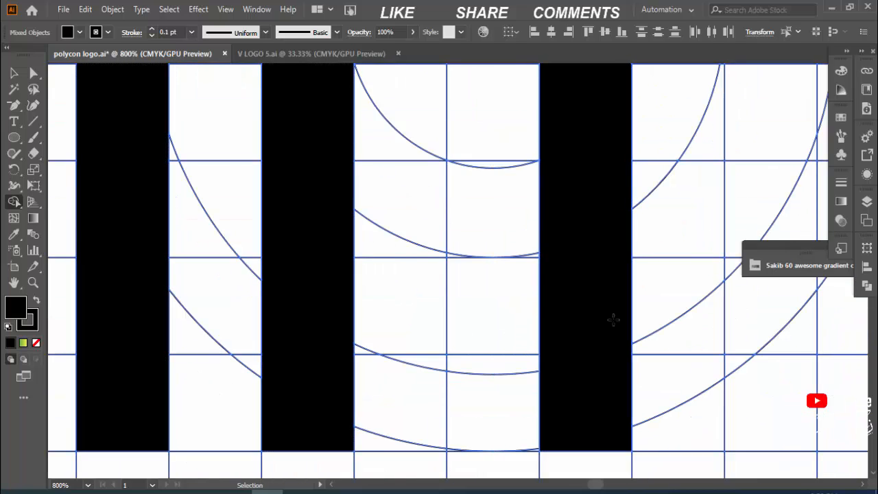
key(ctrl+minus)
key(ctrl+minus)
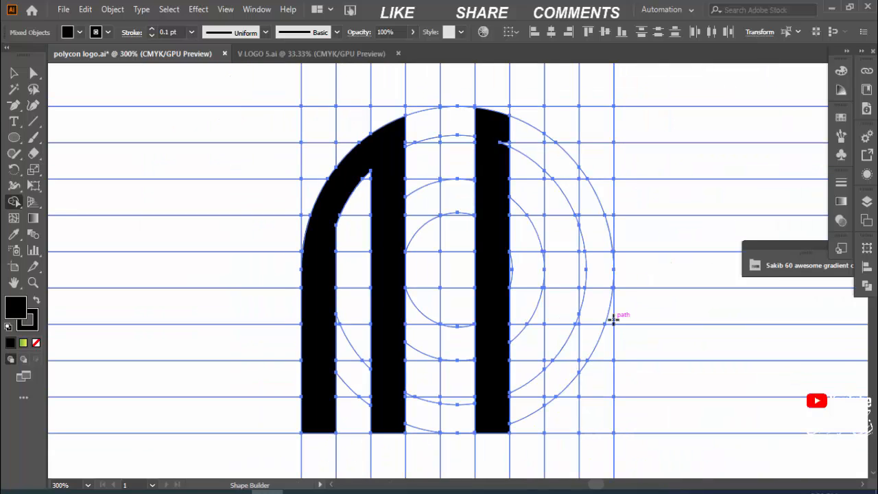
key(ctrl+plus)
key(ctrl+plus)
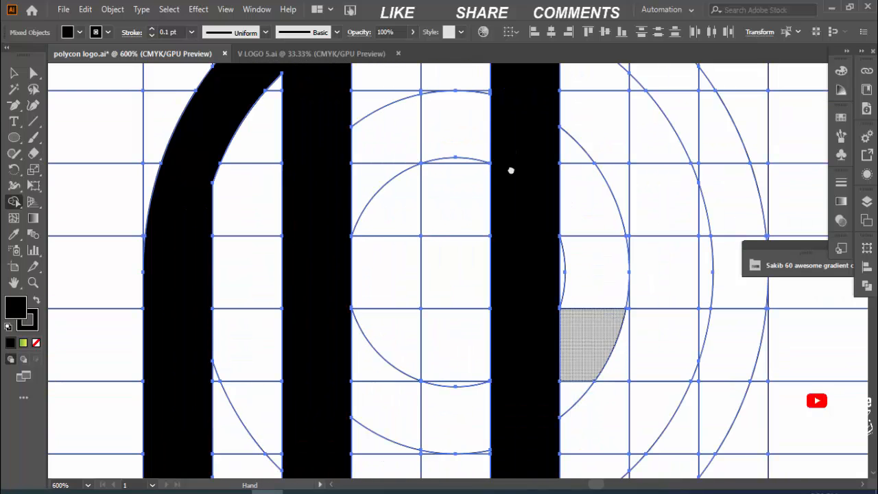
- Try to merge one grid row across the three black bars as a crossbar with the Shape Builder
scroll(613, 319, up, 2)
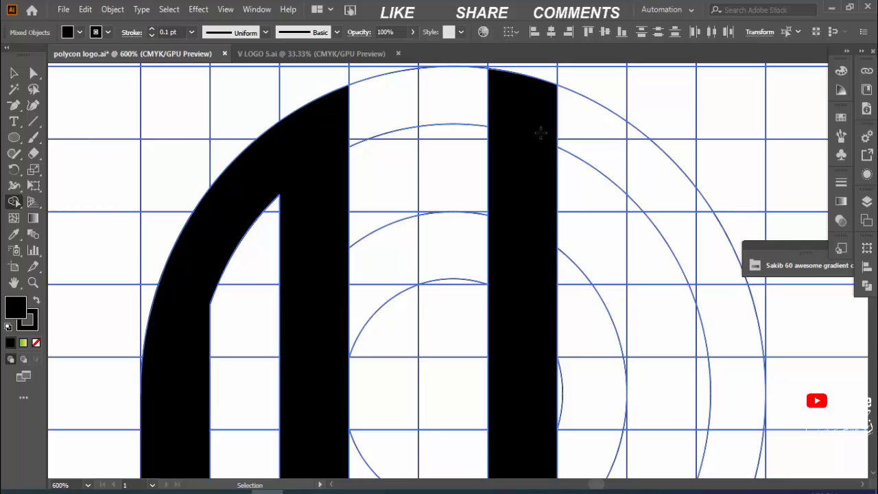
key(ctrl+minus)
key(ctrl+minus)
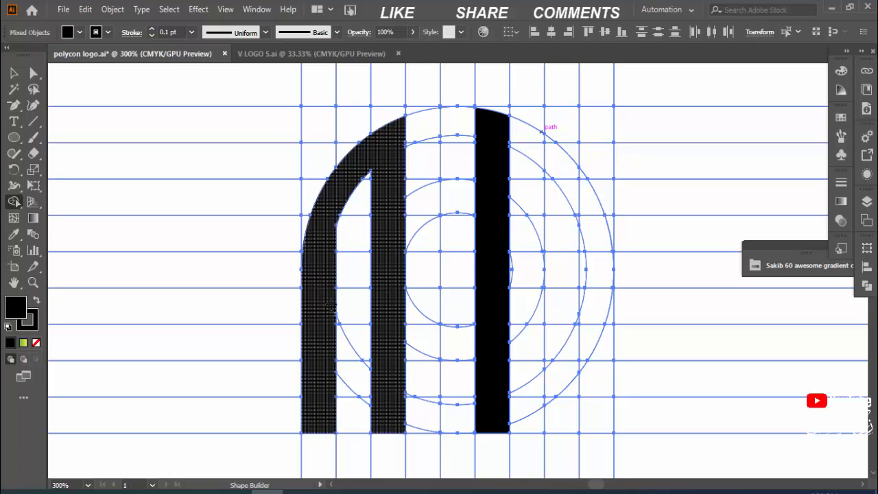
drag(332, 304, 491, 308)
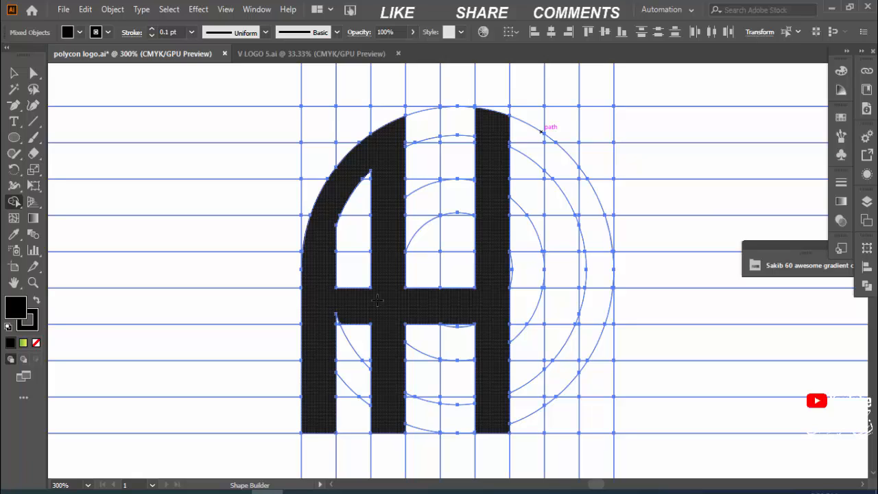
key(ctrl+shift+a)
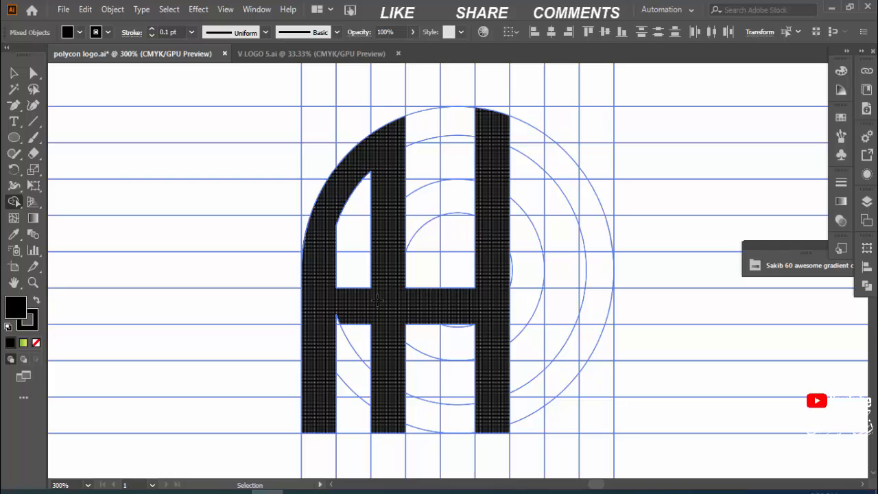
key(ctrl+1)
key(ctrl+a)
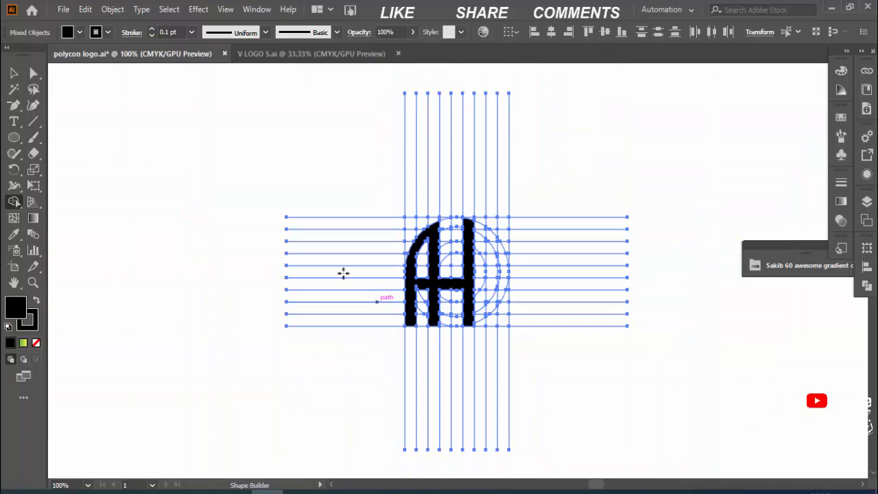
key(v)
key(ctrl+shift+a)
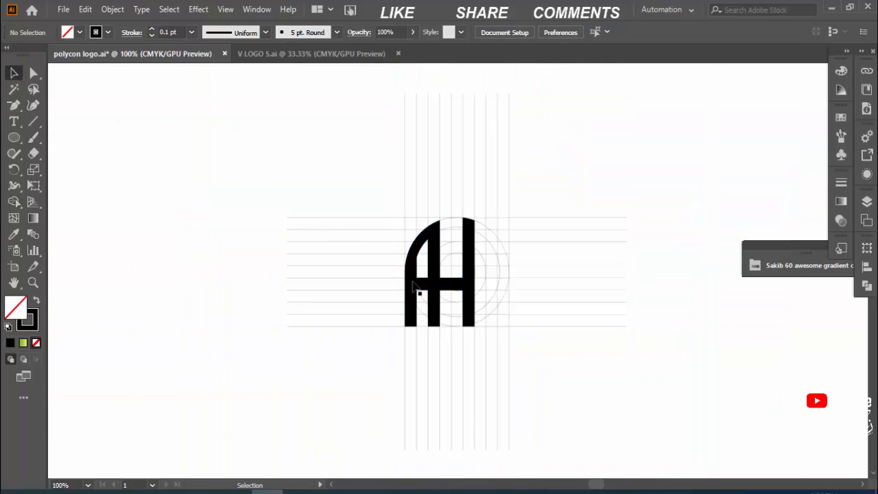
key(ctrl+equal)
key(ctrl+equal)
key(ctrl+equal)
key(ctrl+equal)
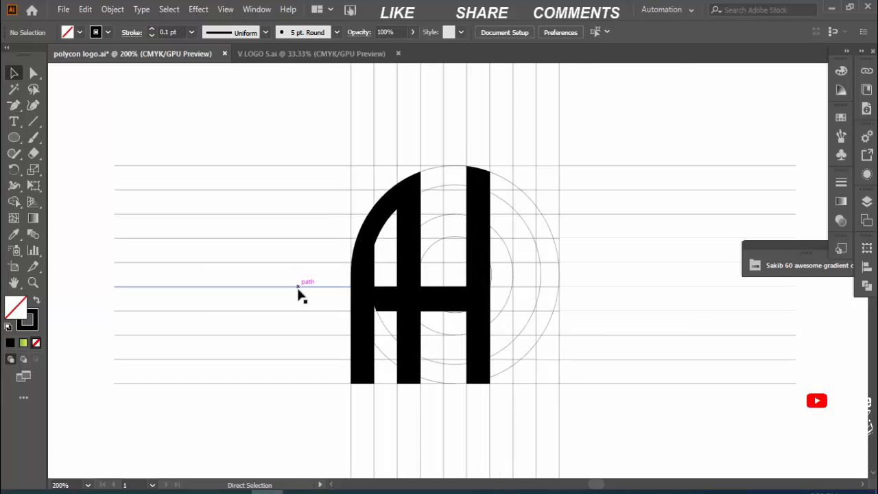
- Set the fill to black and merge the crossbar cell between the left leg and the third-column bar into the shape
key(ctrl+a)
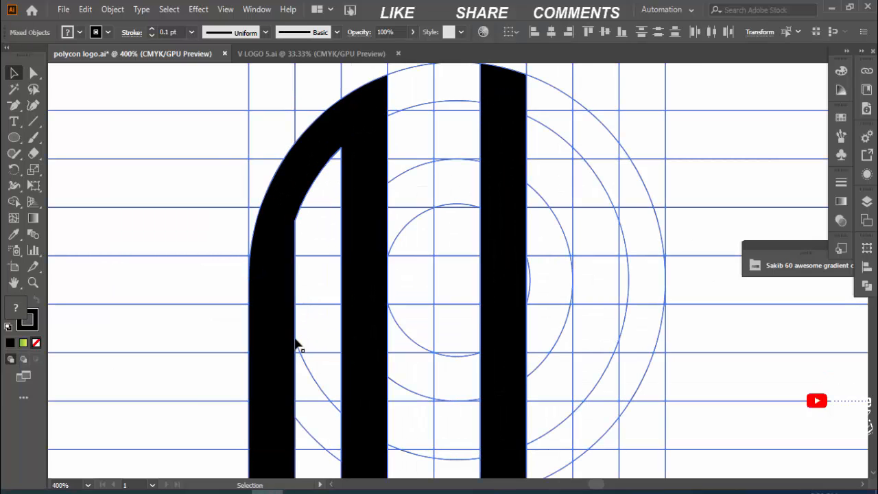
click(13, 201)
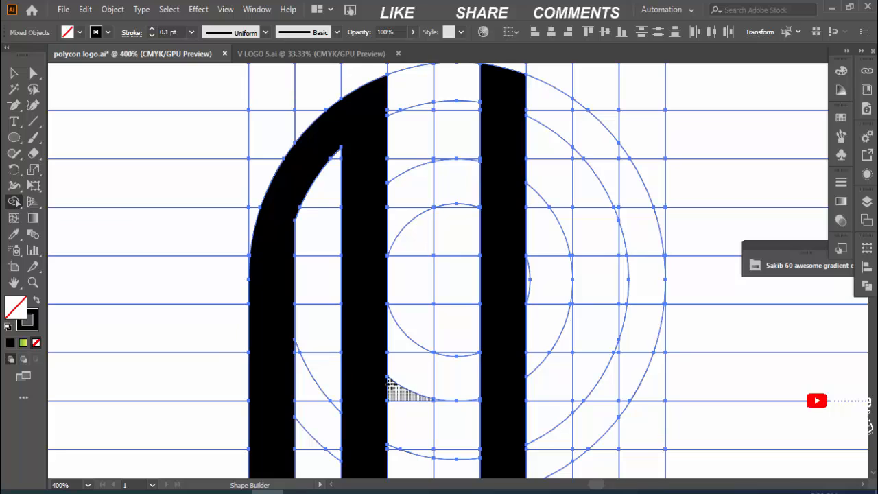
click(76, 32)
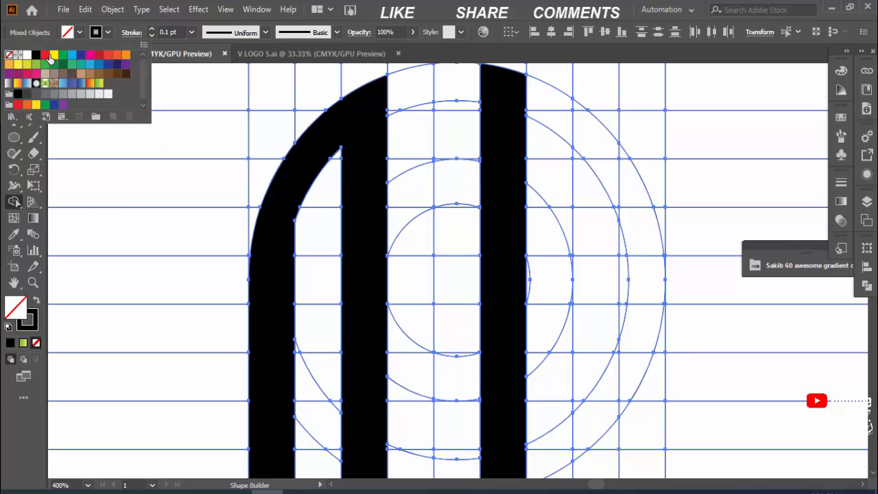
click(35, 57)
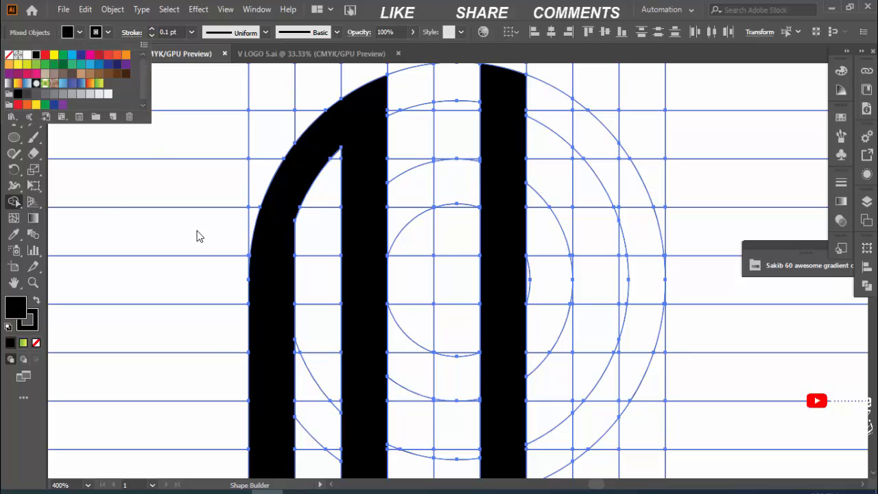
click(306, 336)
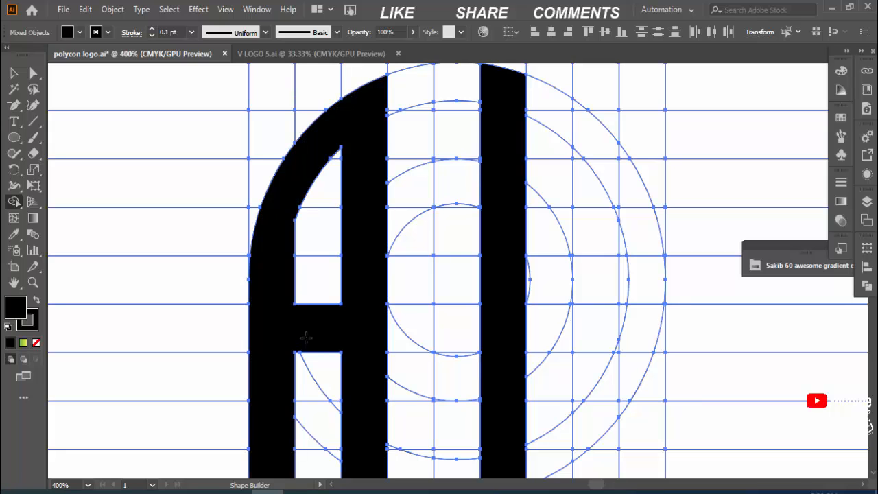
- Extend the crossbar by merging the cells between the third-column bar and the sixth-column bar with both bars
key(ctrl+minus)
key(ctrl+minus)
key(ctrl+minus)
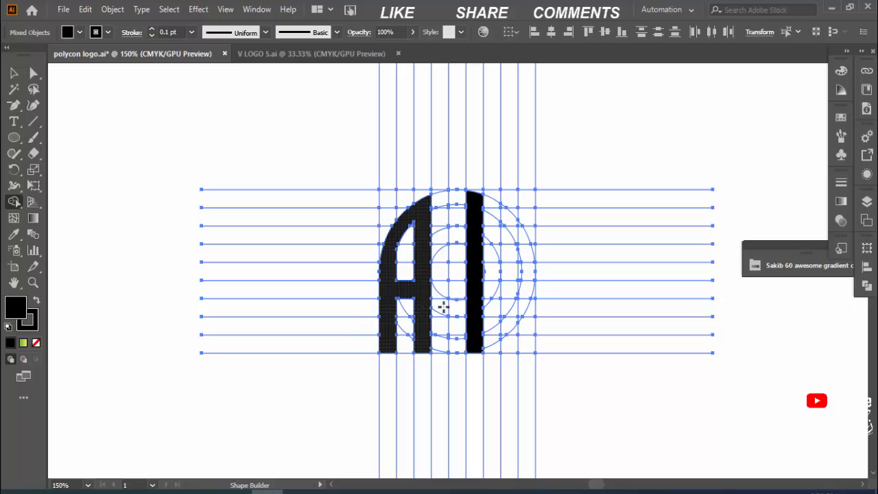
mouse_move(443, 296)
mouse_down()
mouse_move(446, 288)
mouse_move(473, 292)
mouse_up()
- Move the merged black shape out of the grid and delete the leftover lines and circles
click(15, 75)
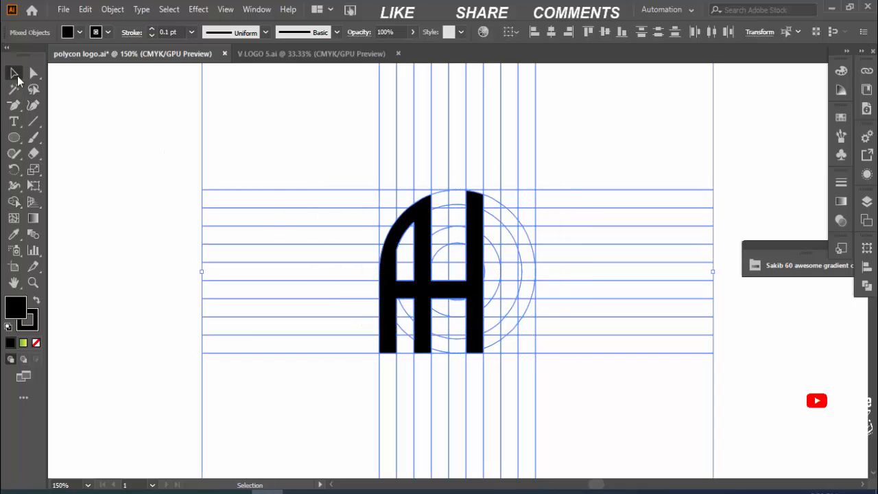
click(253, 176)
drag(260, 199, 347, 204)
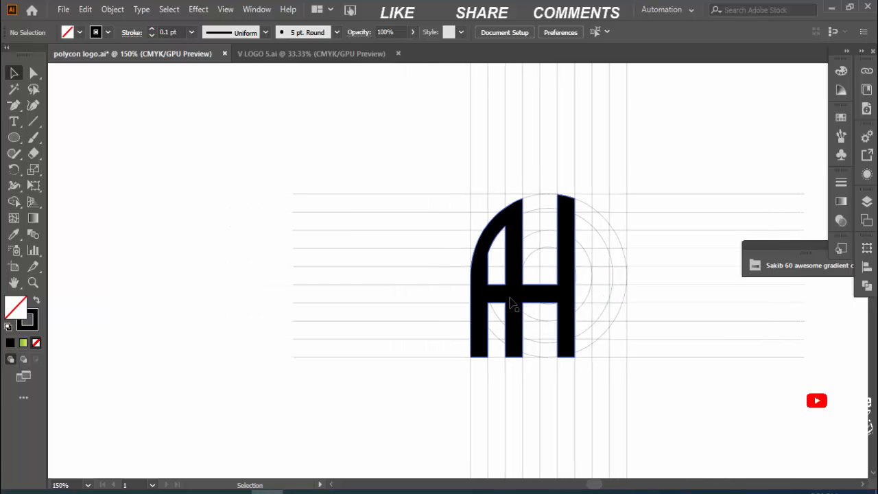
click(511, 304)
drag(511, 296, 89, 207)
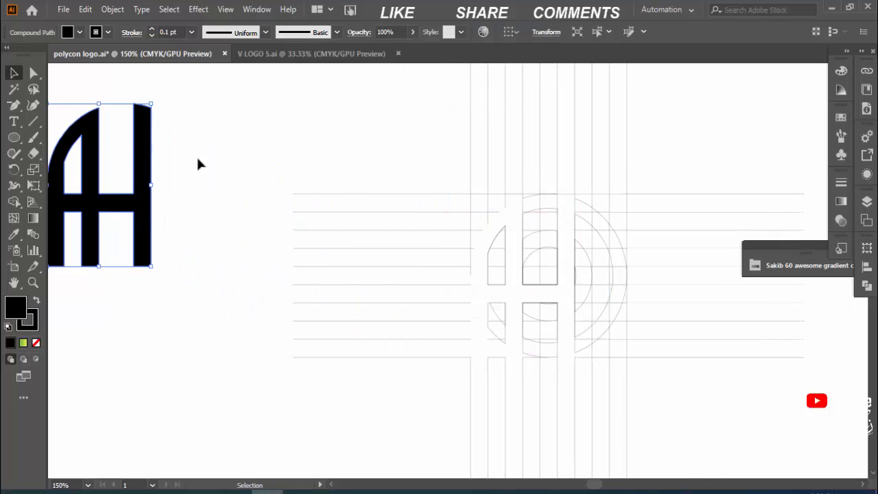
drag(343, 135, 805, 401)
key(Delete)
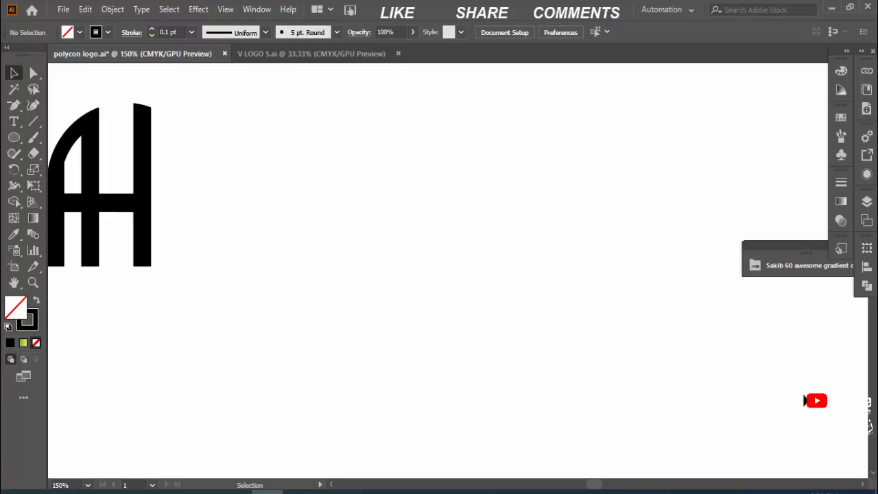
- Enlarge the black logo proportionally to fill most of the artboard's height and place it near the artboard's centre
key(ctrl+minus)
key(ctrl+minus)
key(ctrl+minus)
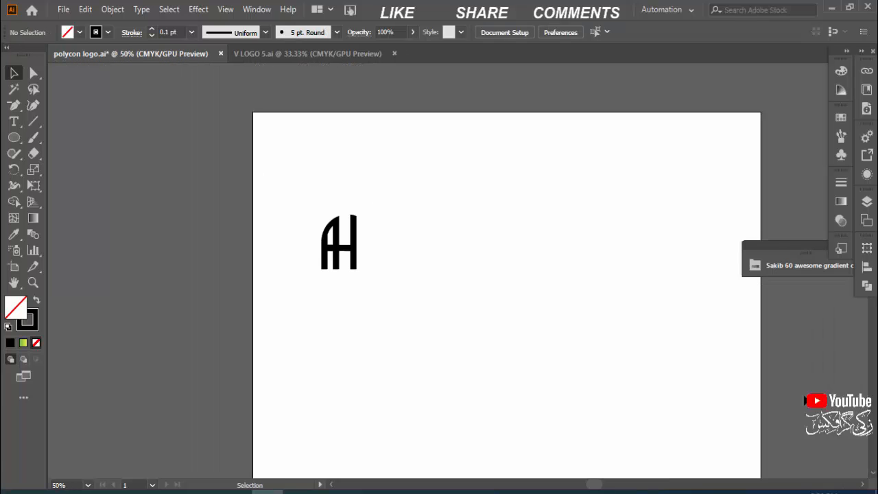
key(space)
drag(574, 359, 455, 344)
drag(167, 207, 299, 284)
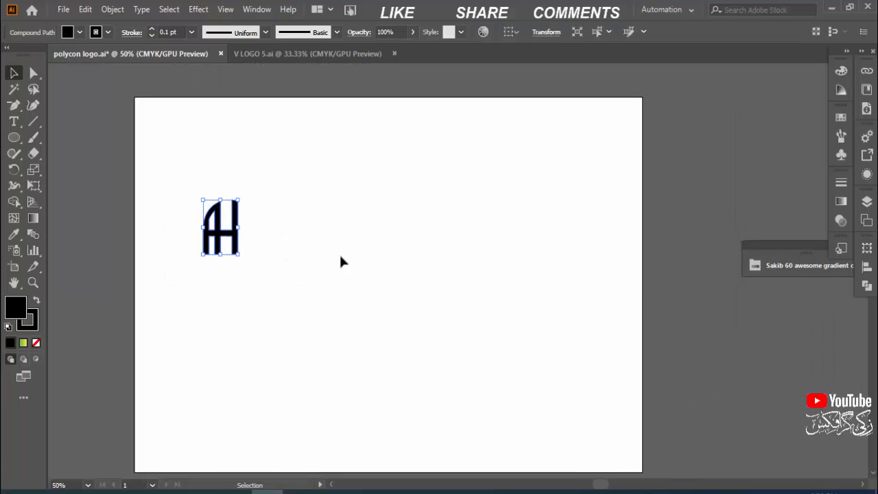
drag(239, 200, 294, 113)
drag(286, 227, 476, 252)
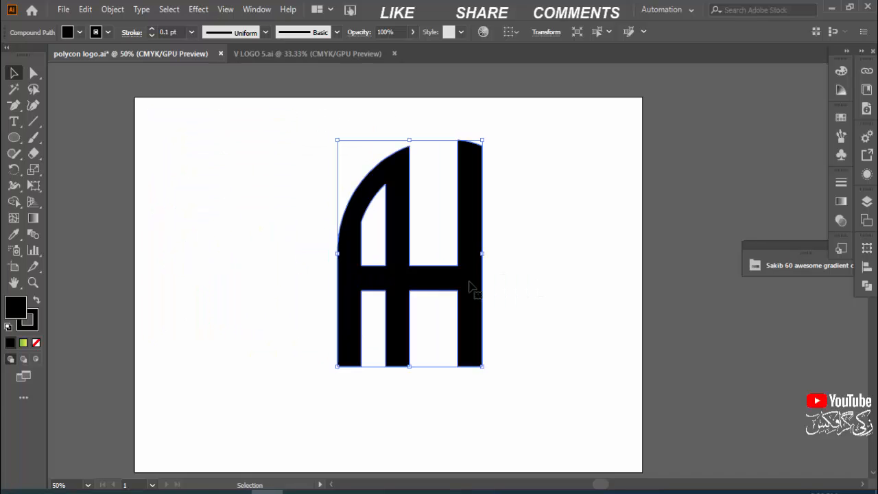
drag(482, 140, 494, 122)
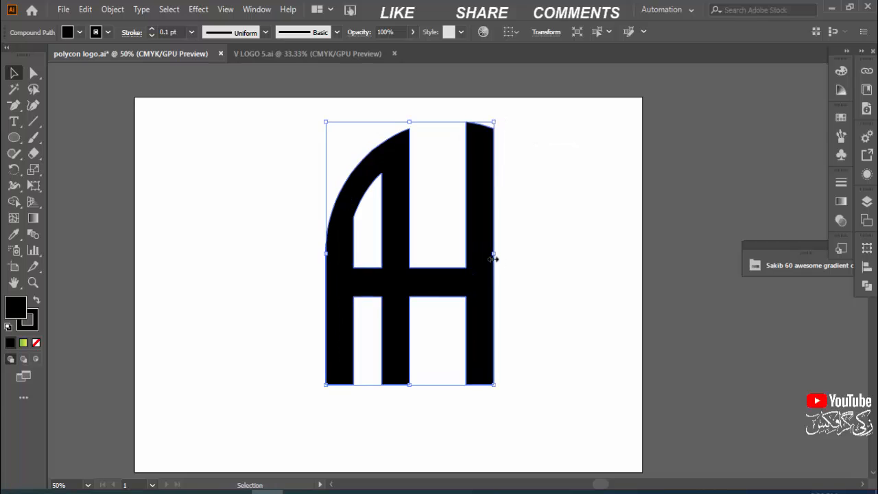
drag(487, 280, 450, 290)
click(519, 277)
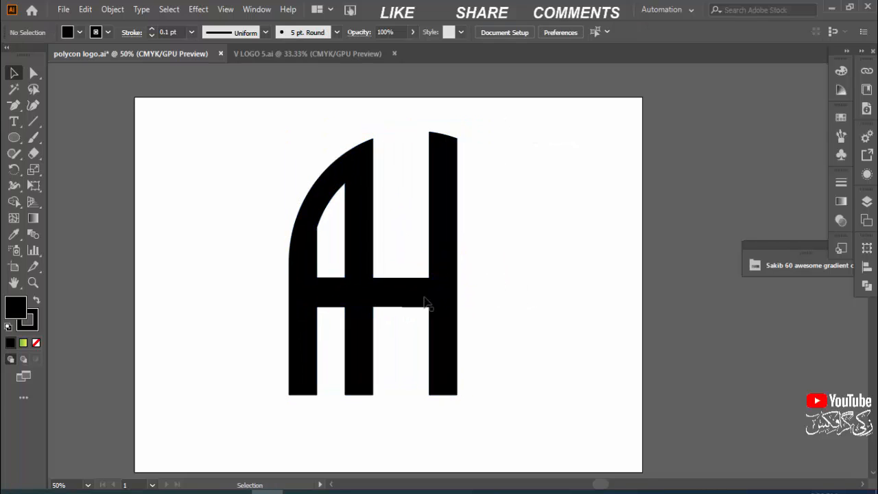
- Thicken the logo by setting its stroke weight to 6 pt
click(428, 297)
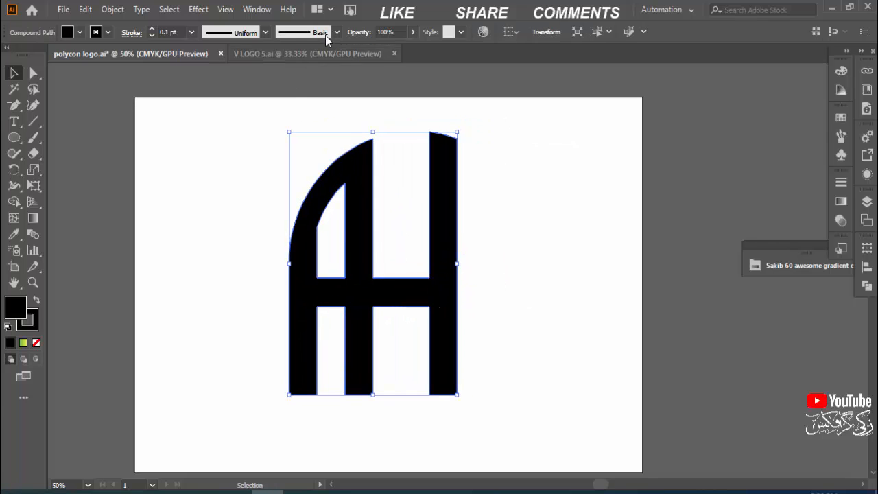
click(170, 31)
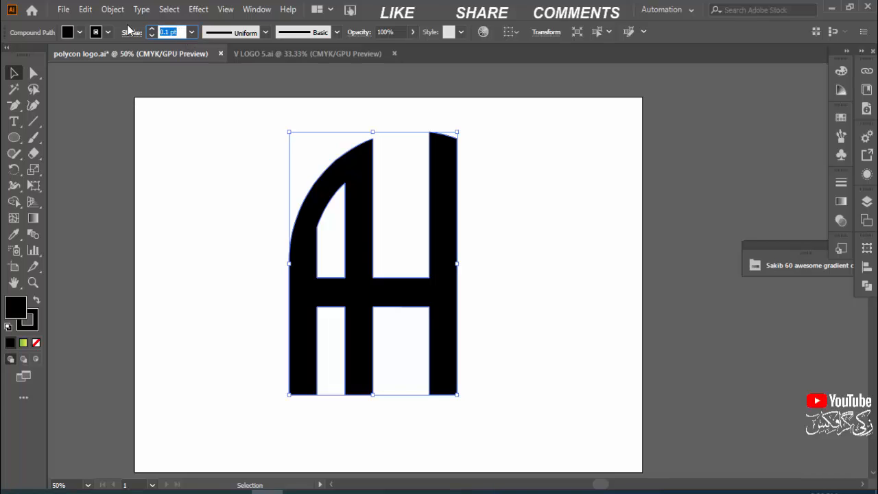
key(Up)
key(Up)
key(Up)
key(Up)
key(Up)
key(Up)
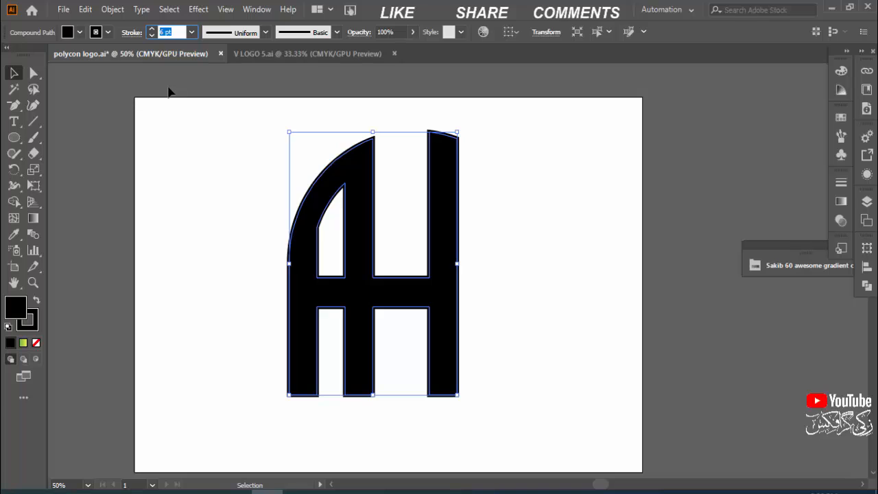
click(188, 123)
- Expand the logo with both Fill and Stroke enabled
click(360, 172)
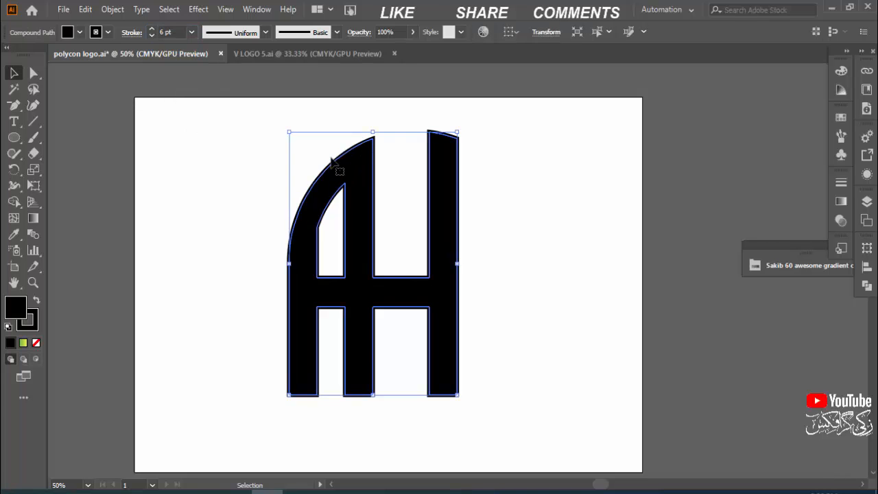
click(113, 8)
click(174, 162)
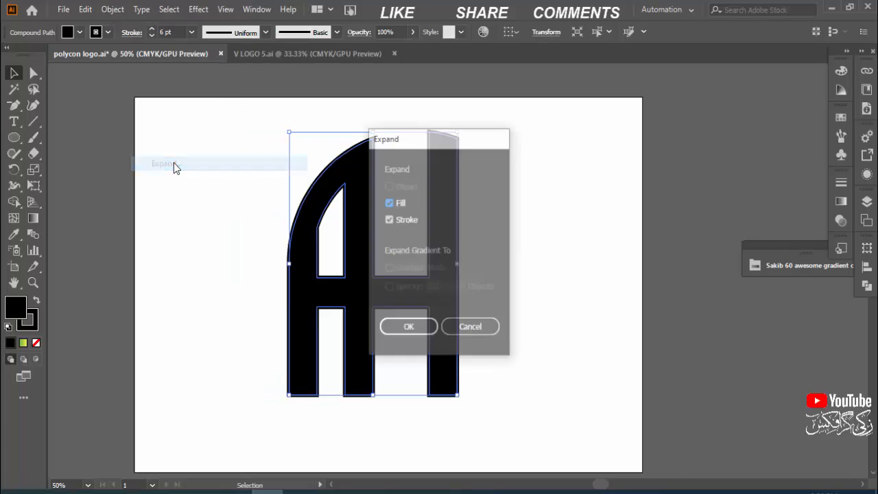
click(417, 325)
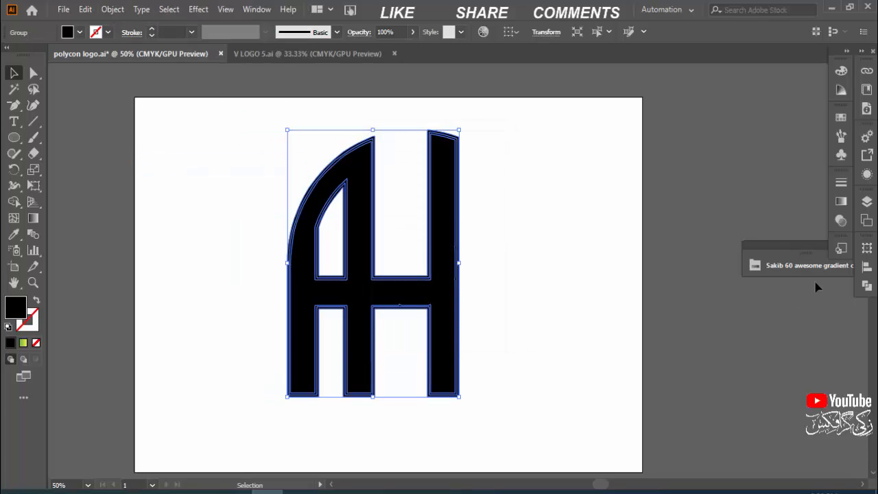
- Unite the expanded fill and stroke outlines into a single shape with Pathfinder
click(862, 281)
click(716, 277)
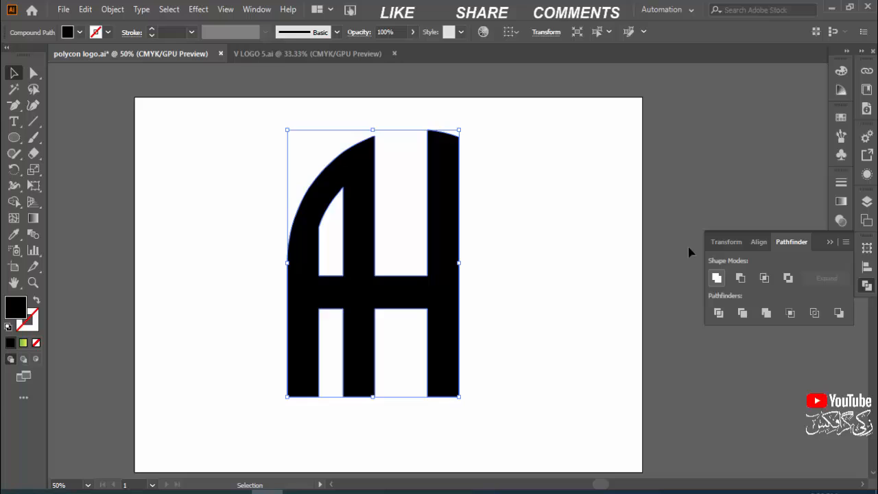
click(618, 210)
click(437, 297)
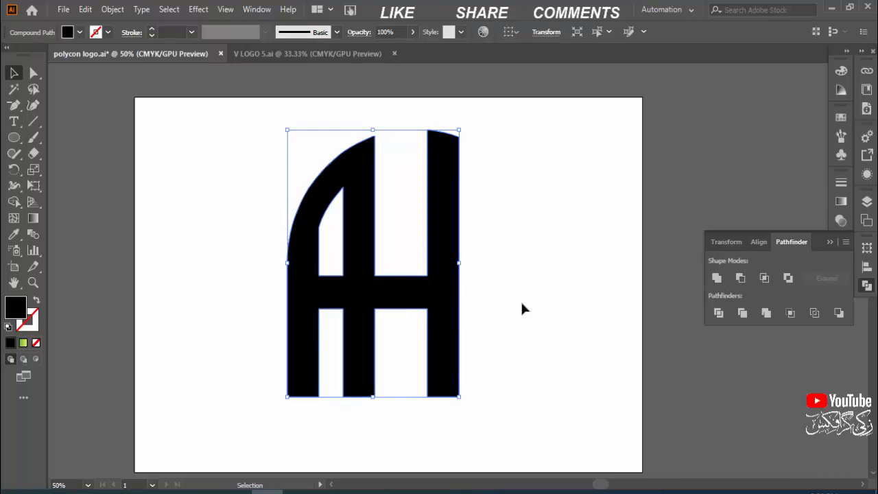
click(828, 243)
click(570, 269)
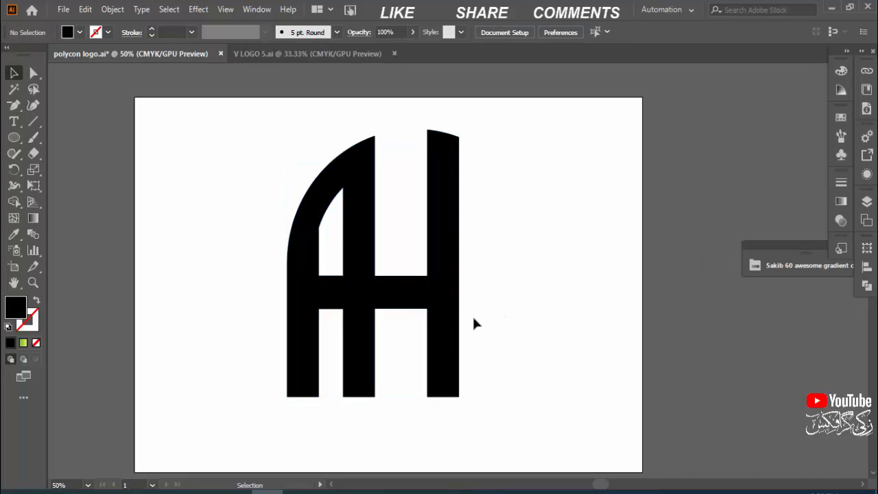
- Round the outer bottom corner of the logo's rightmost bar to a radius of about 18.52 mm
click(443, 339)
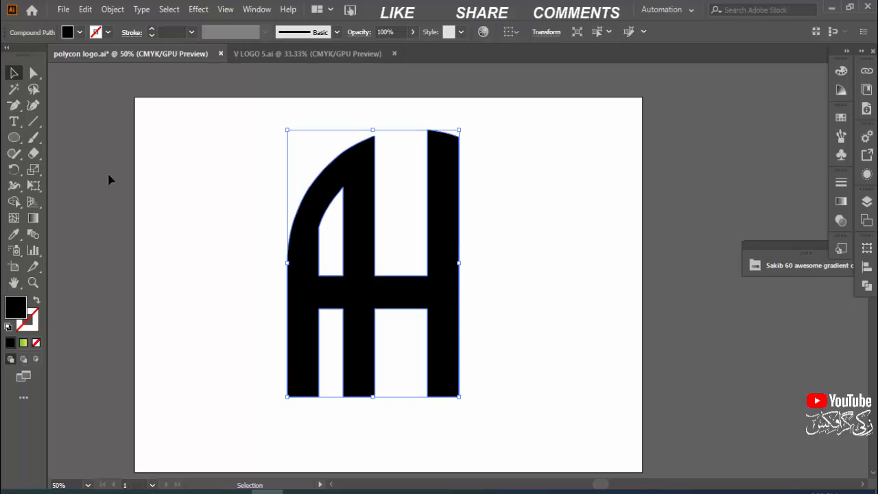
click(34, 72)
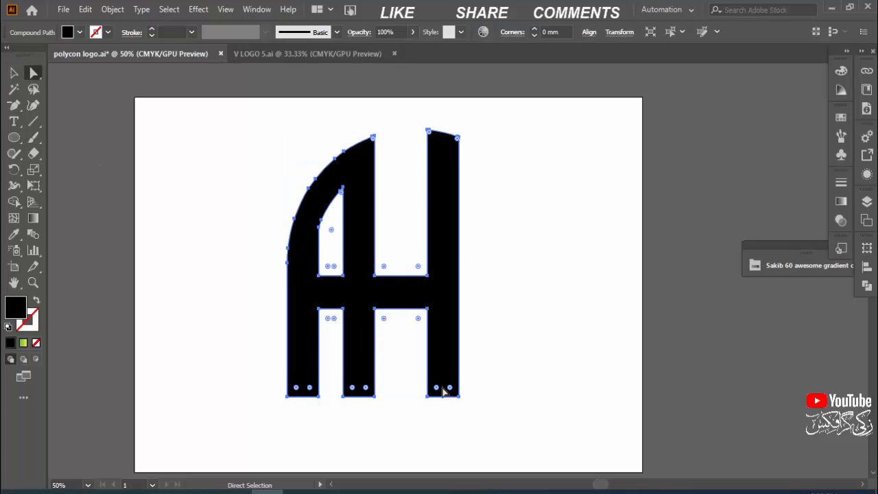
drag(451, 391, 492, 315)
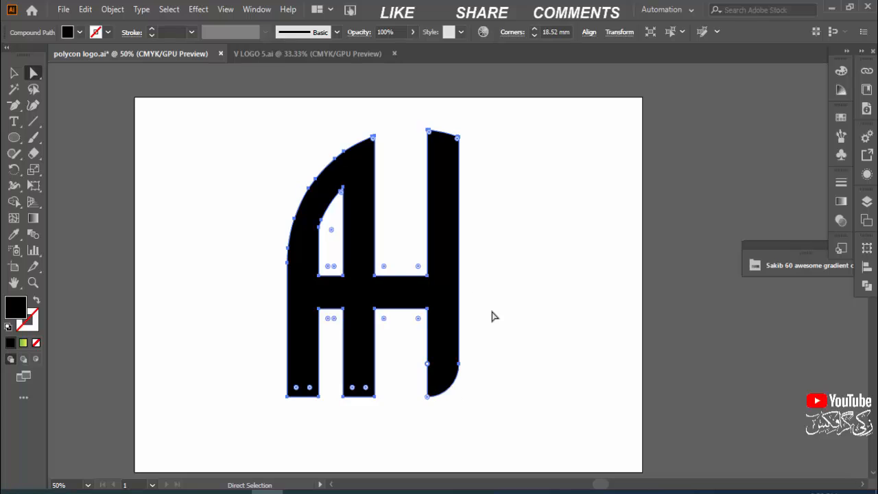
click(496, 317)
click(364, 385)
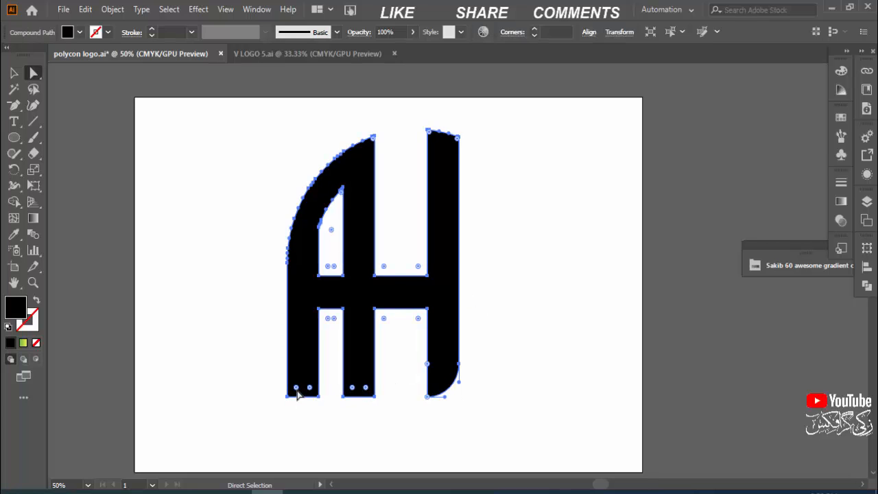
- Try rounding the outer bottom corner of the leftmost bar and the left bottom corner of the middle bar to about 18.52 mm
click(297, 390)
drag(296, 389, 354, 408)
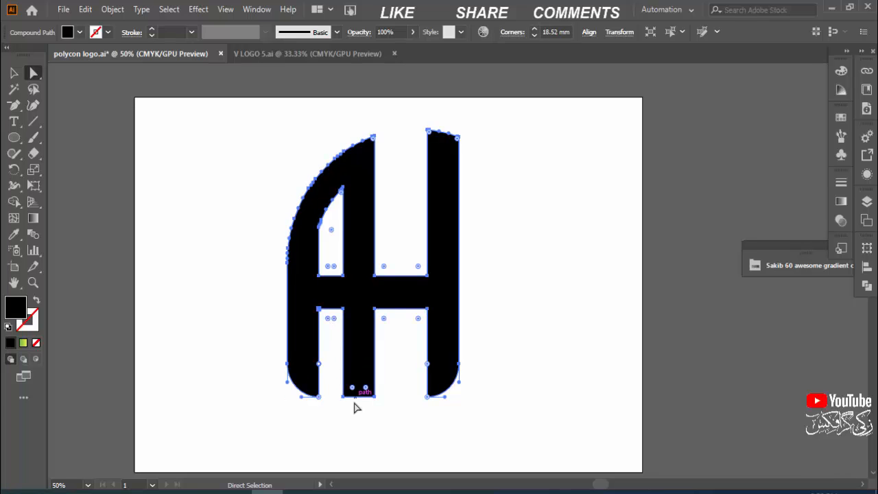
click(352, 423)
click(356, 393)
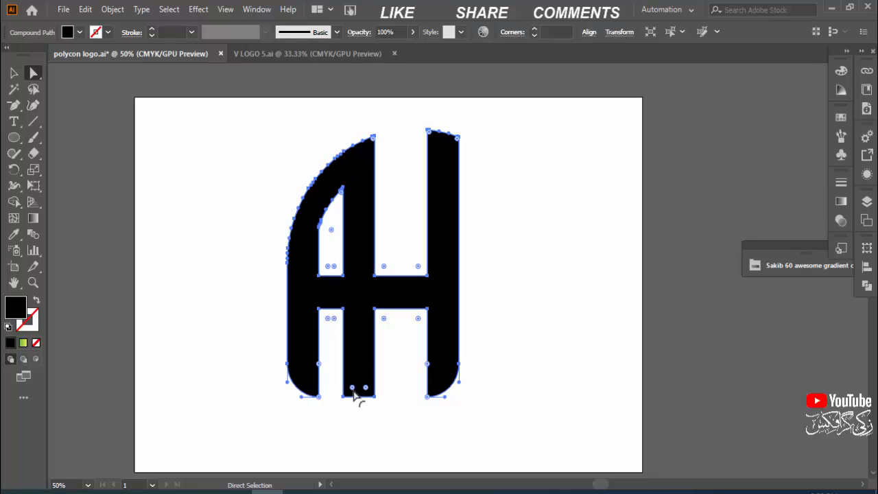
drag(358, 391, 364, 345)
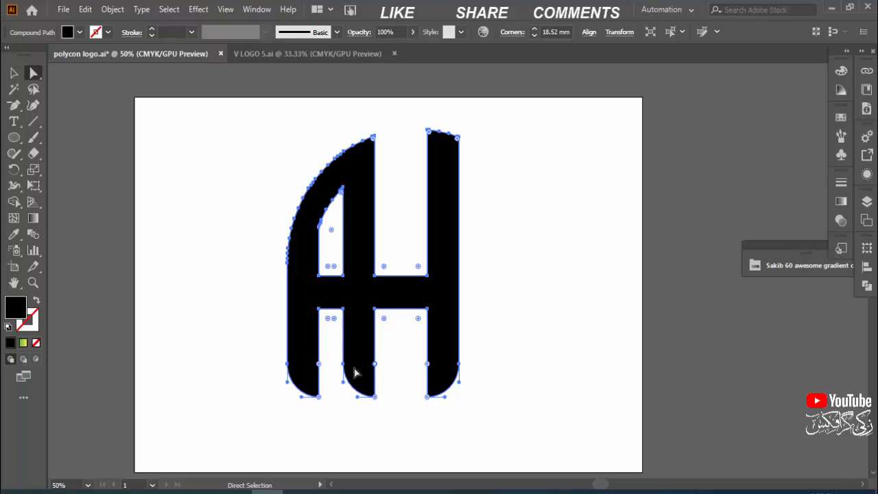
click(356, 443)
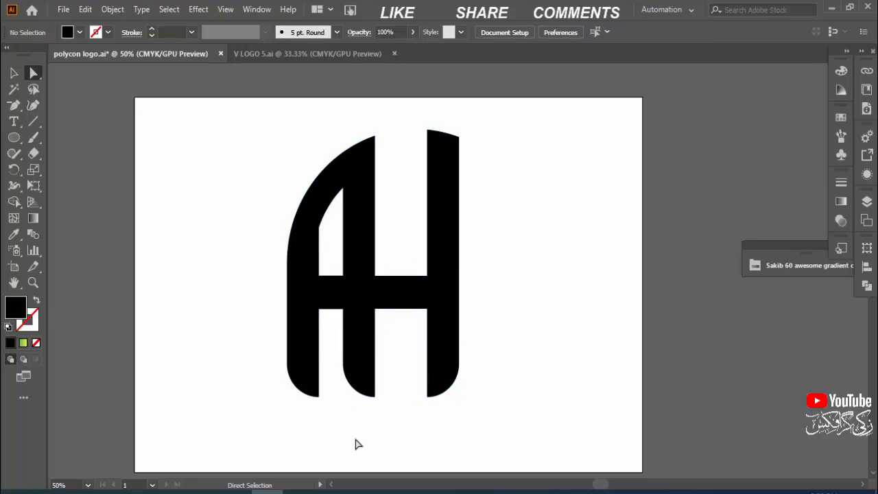
- Undo the corner rounding on the leftmost and middle bars
key(ctrl+z)
key(ctrl+z)
key(ctrl+z)
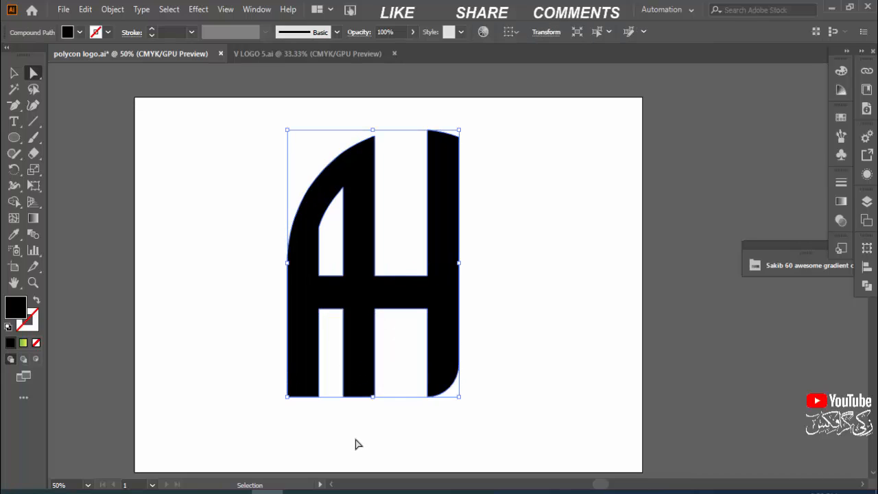
- Round the outer top corner of the logo's rightmost bar to a radius of about 1.06 mm
key(a)
click(417, 445)
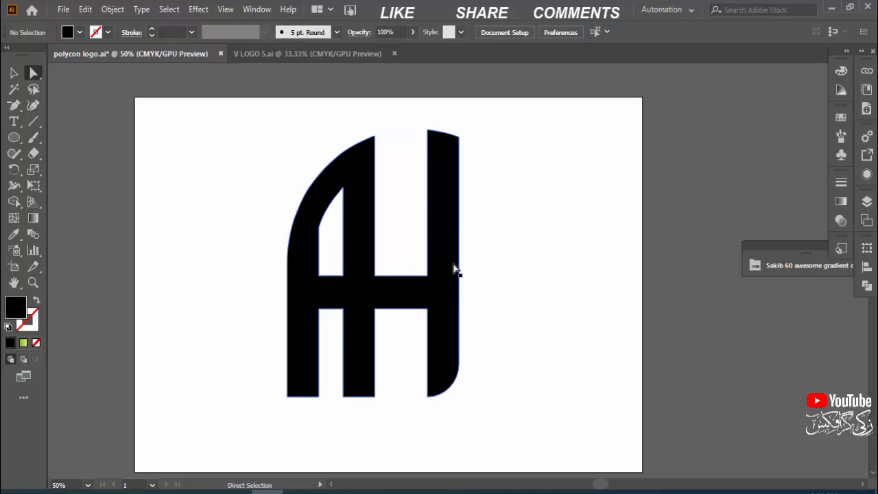
click(441, 215)
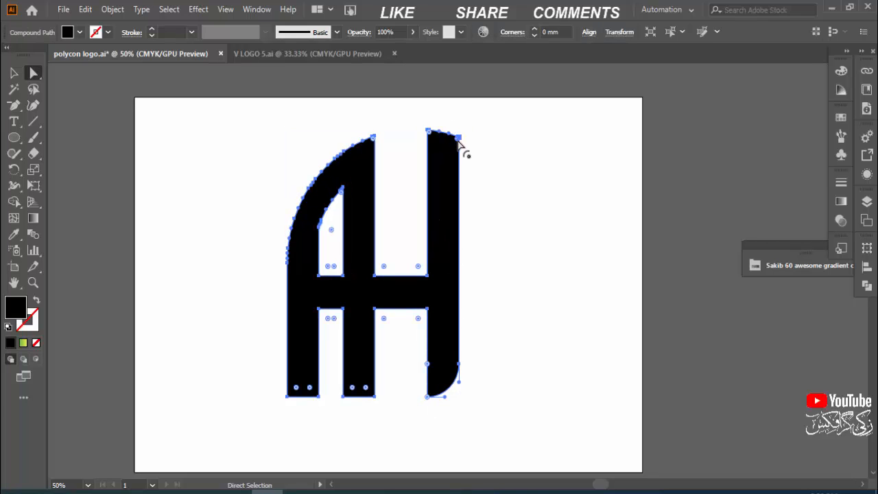
mouse_move(458, 142)
mouse_down()
mouse_move(461, 209)
mouse_move(460, 141)
mouse_up()
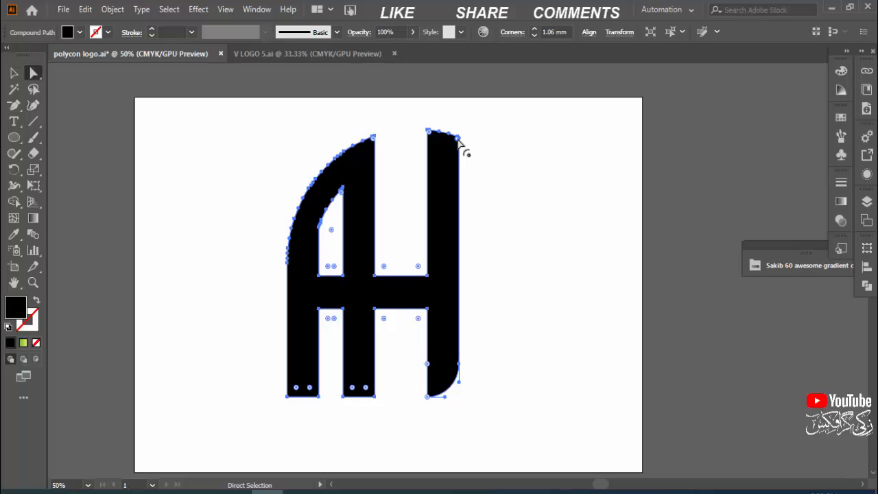
click(508, 216)
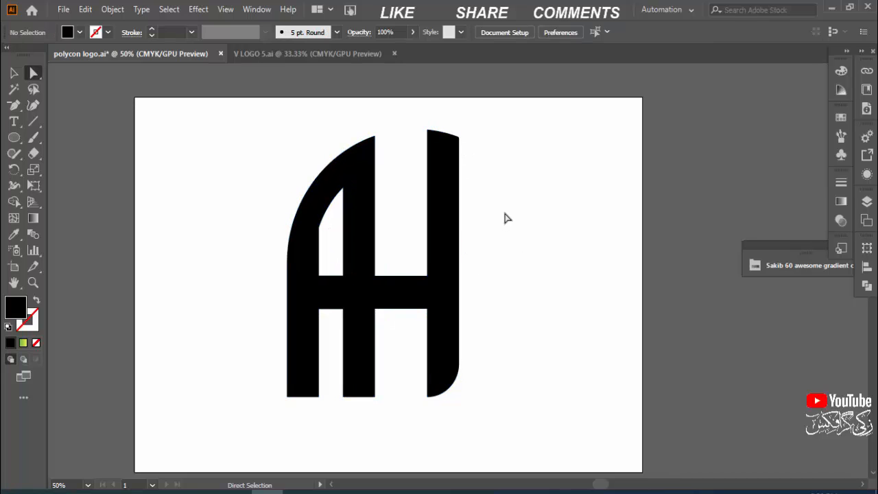
- Round the inner bottom corner of the leftmost bar to a radius of about 18.52 mm
click(299, 386)
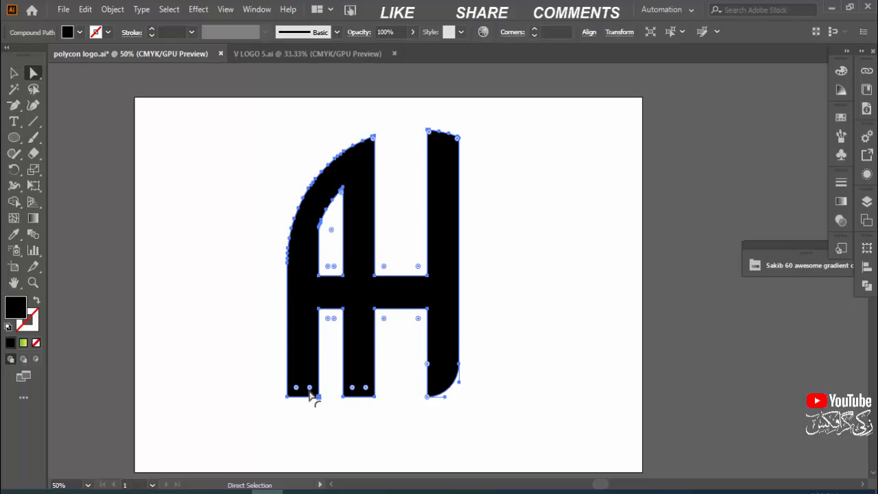
drag(312, 395, 318, 313)
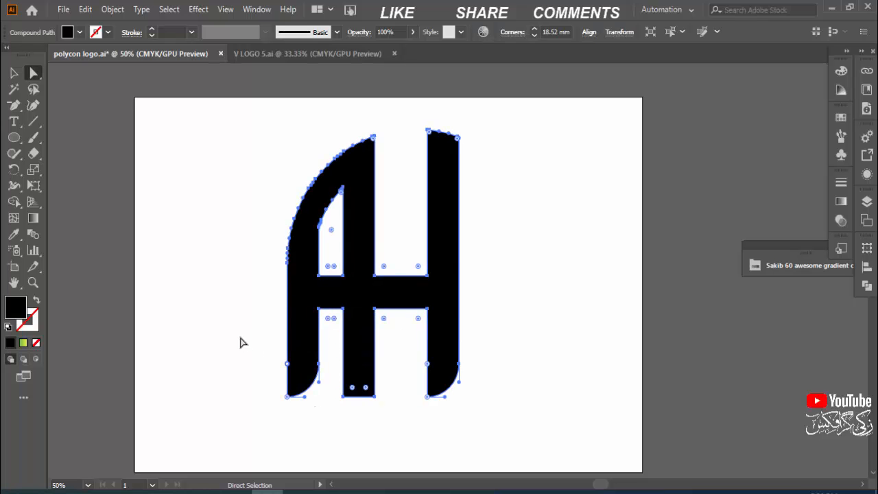
click(337, 400)
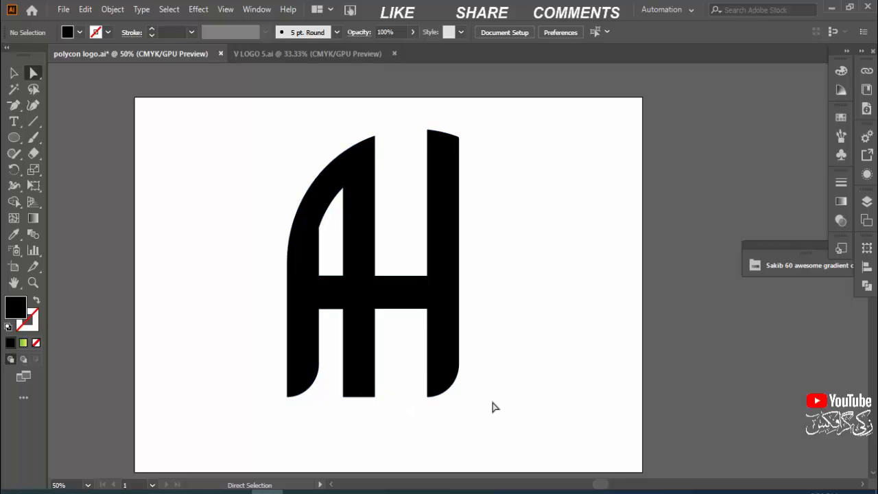
- Try rounding the left bottom corner of the middle bar to about 18.52 mm and undo that rounding
click(353, 395)
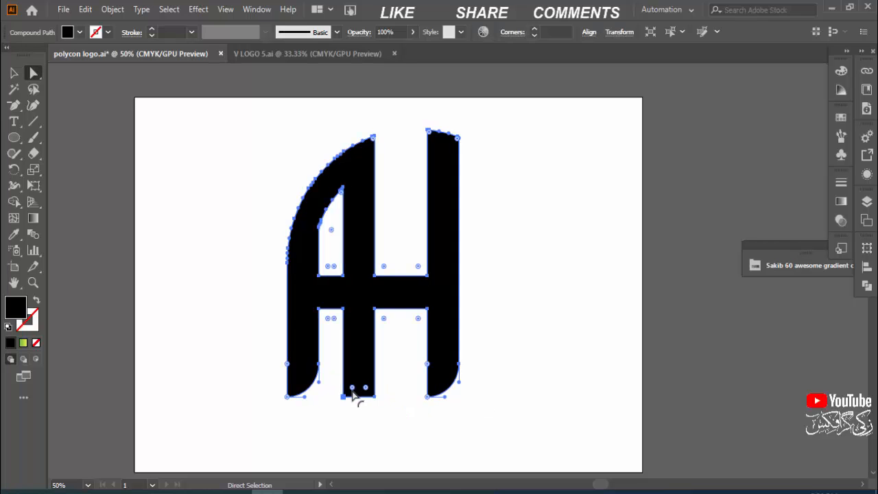
drag(352, 391, 359, 314)
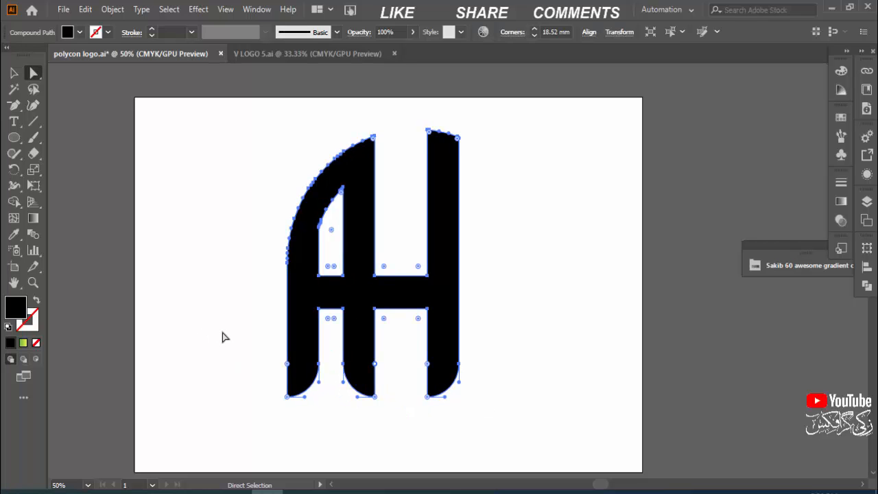
click(222, 337)
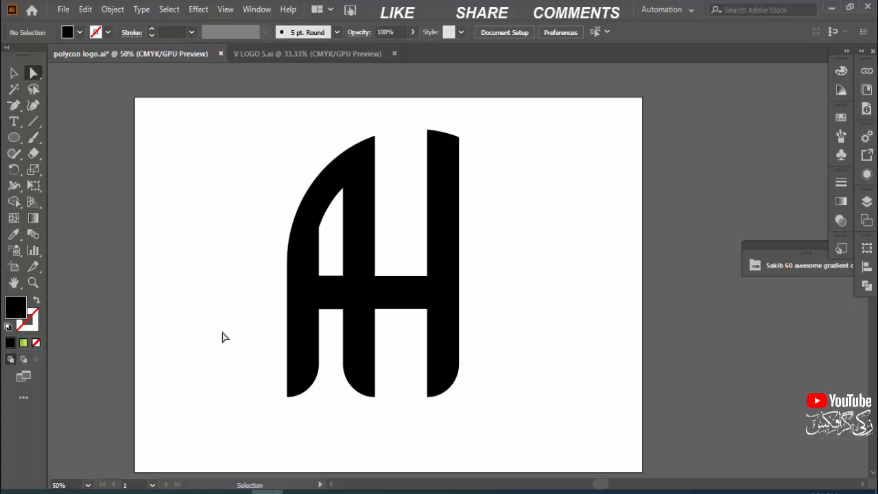
key(ctrl+z)
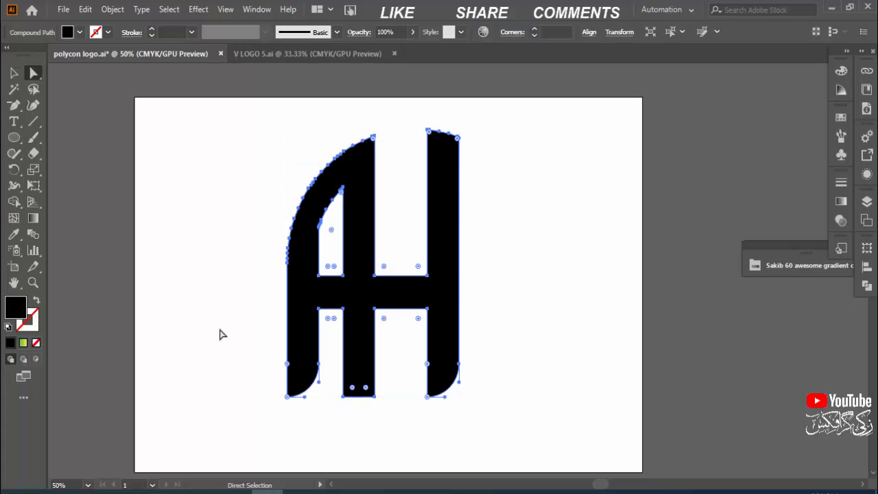
click(221, 328)
key(ctrl+minus)
key(ctrl+minus)
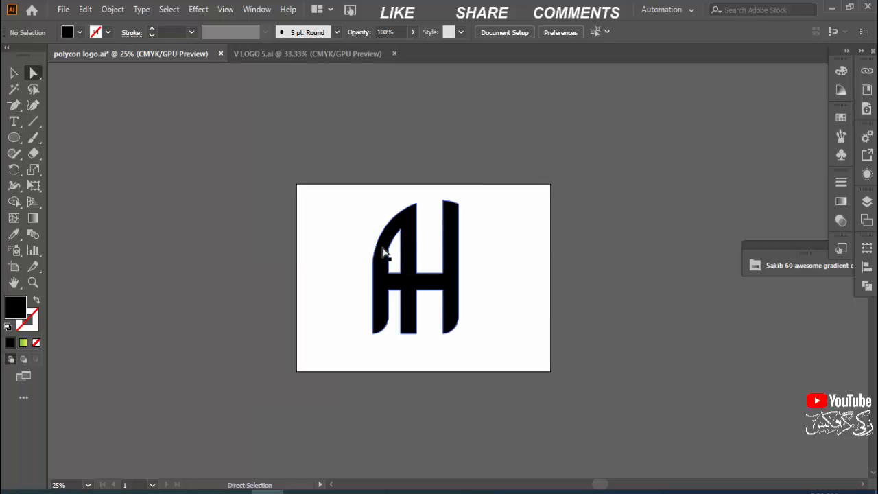
key(ctrl+plus)
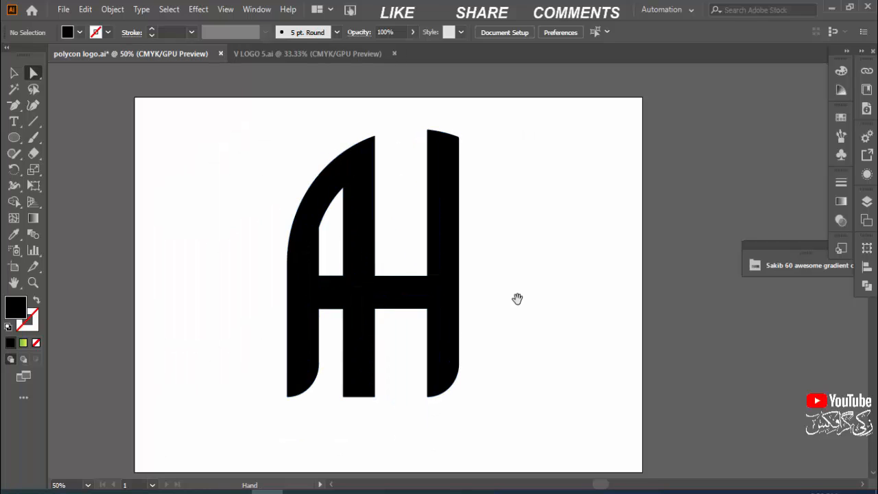
drag(518, 298, 524, 304)
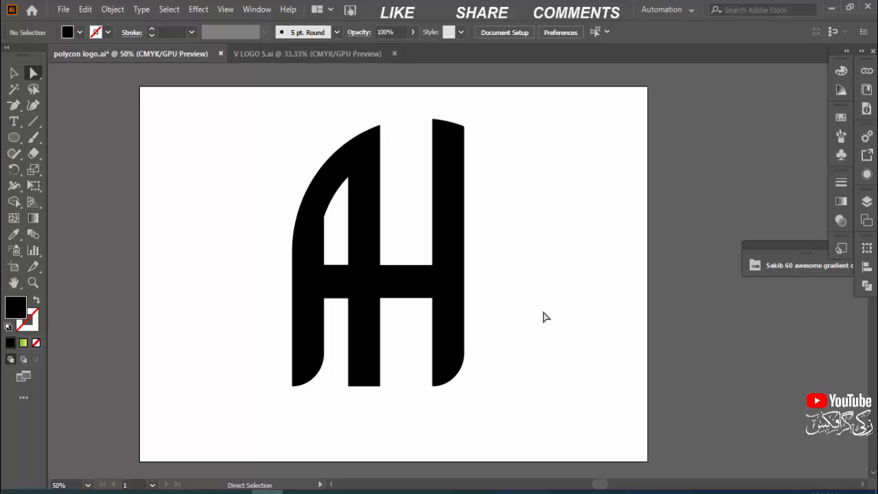